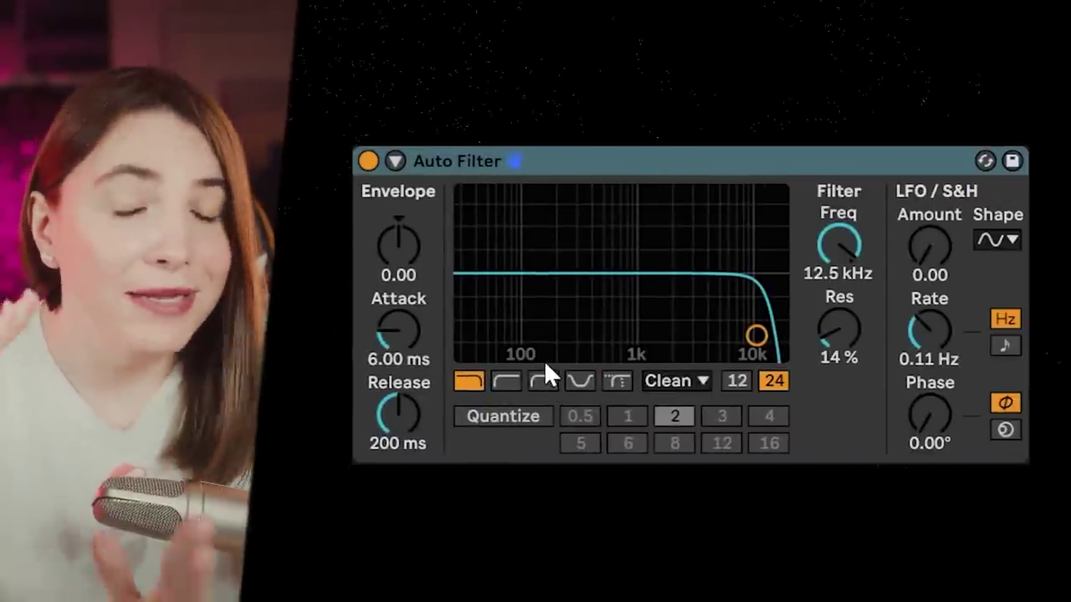
Make the Auto Filter a band-pass in OSR mode, then show the rack macros and enter Map mode.
{"action": "left_click", "coordinate": [543, 378]}
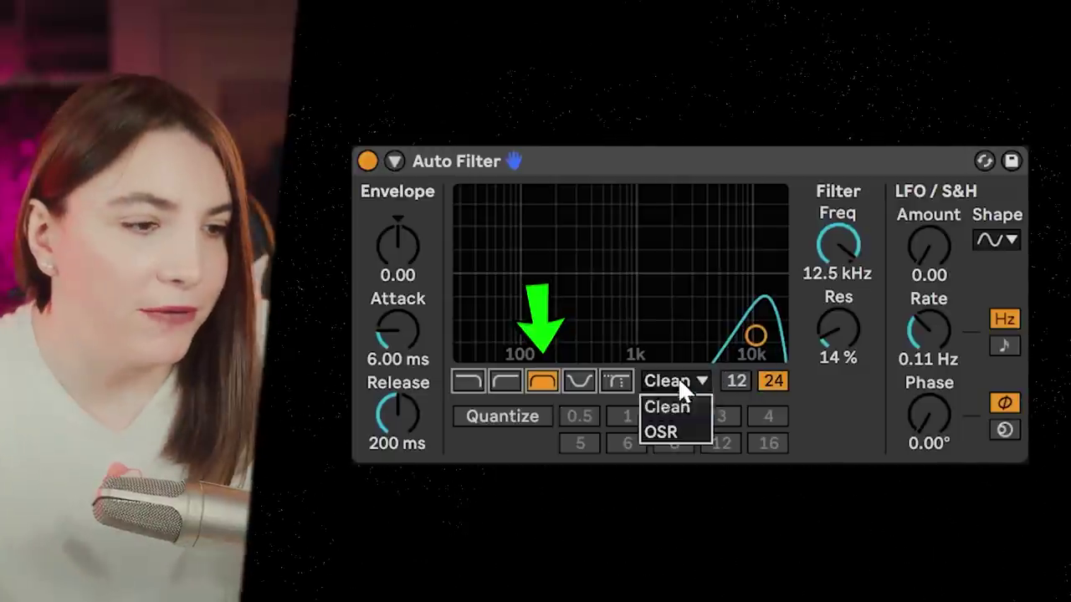
{"action": "left_click", "coordinate": [660, 431]}
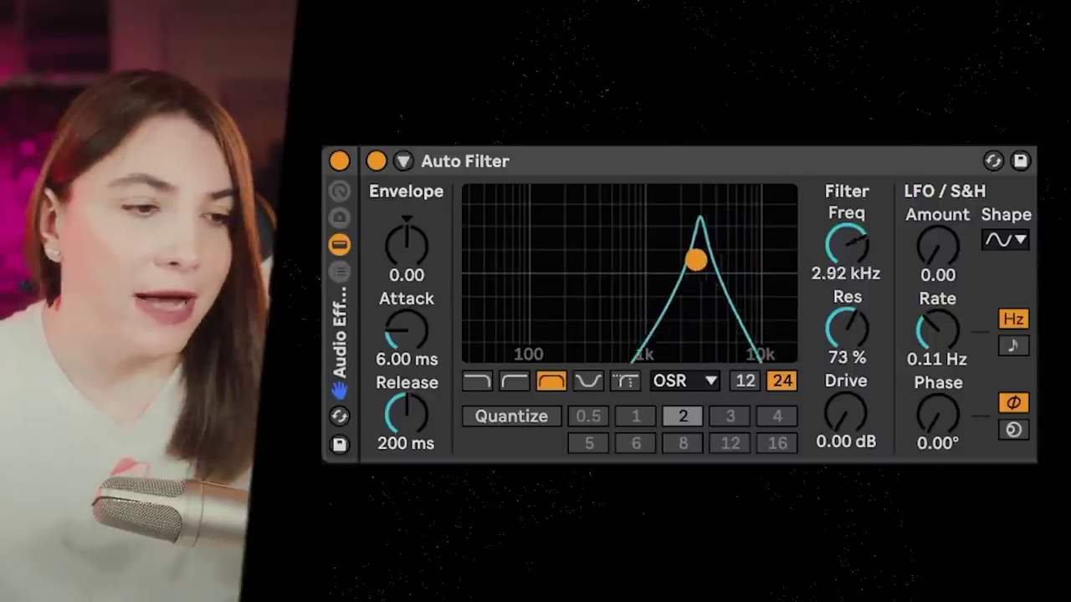
{"action": "left_click", "coordinate": [338, 197]}
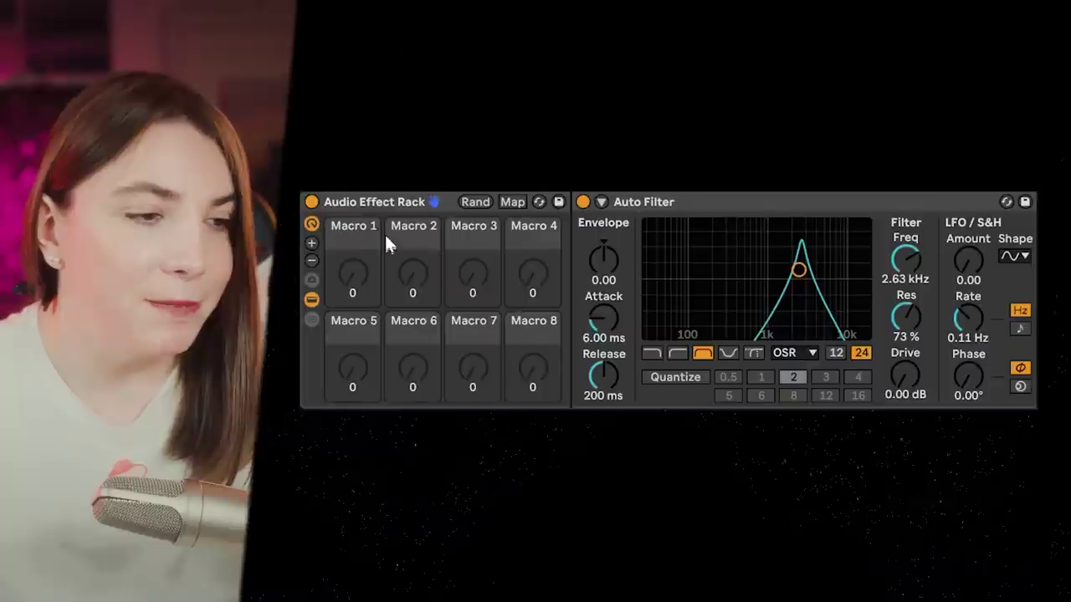
{"action": "left_click", "coordinate": [512, 203]}
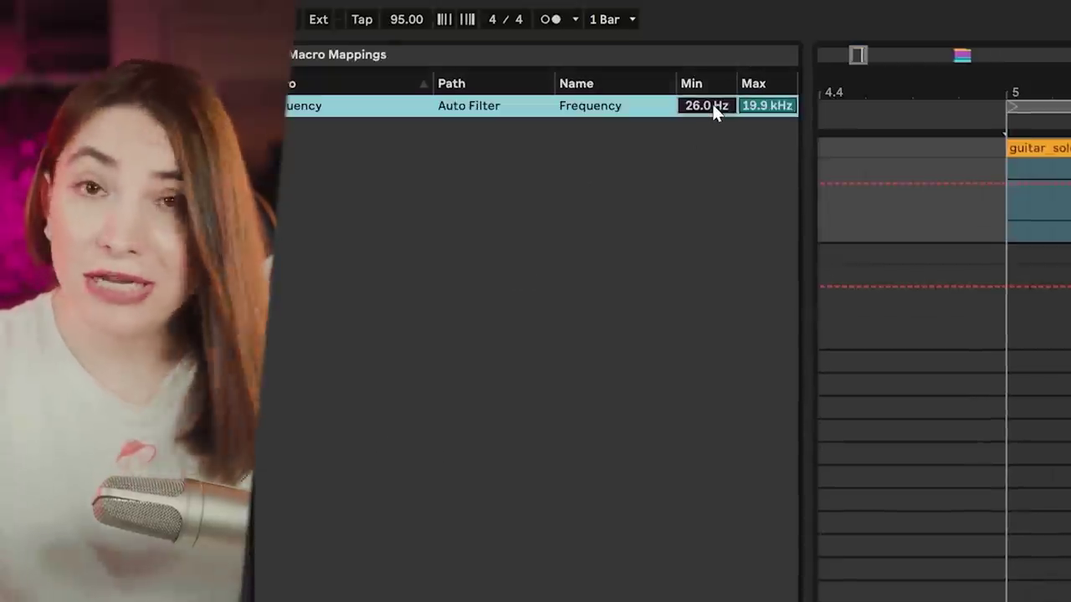
Set the Frequency macro mapping minimum to 250 Hz, keeping the maximum at 19.9 kHz.
{"action": "type", "text": "250"}
{"action": "key", "text": "Return"}
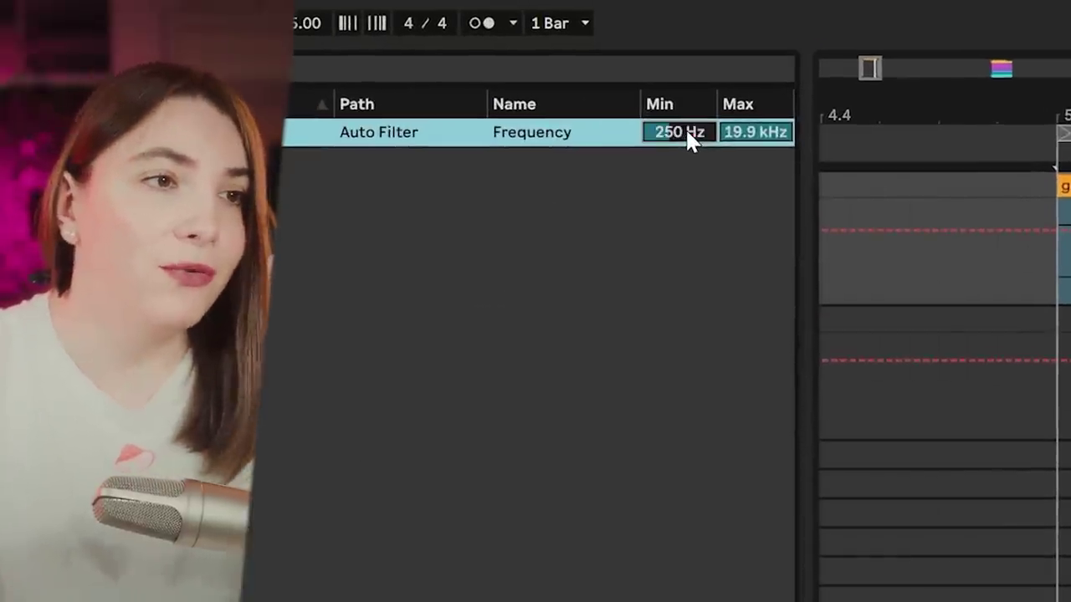
{"action": "left_click", "coordinate": [755, 133]}
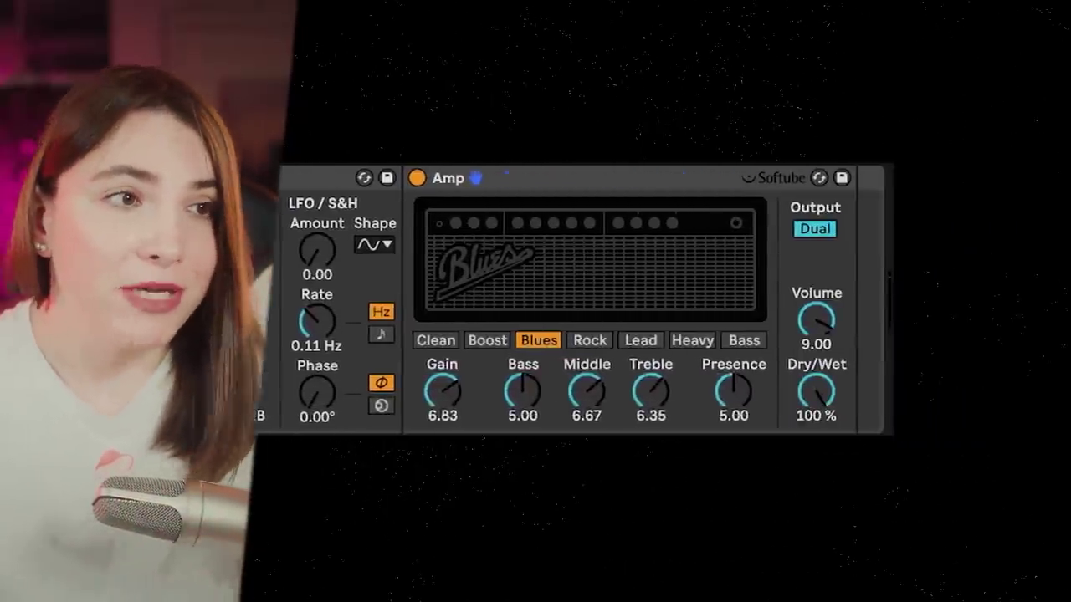
Insert Overdrive after the Amp and pull EQ Eight band 4 to 10.9 kHz at -3.1 dB.
{"action": "left_click_drag", "start_coordinate": [764, 310], "coordinate": [778, 301]}
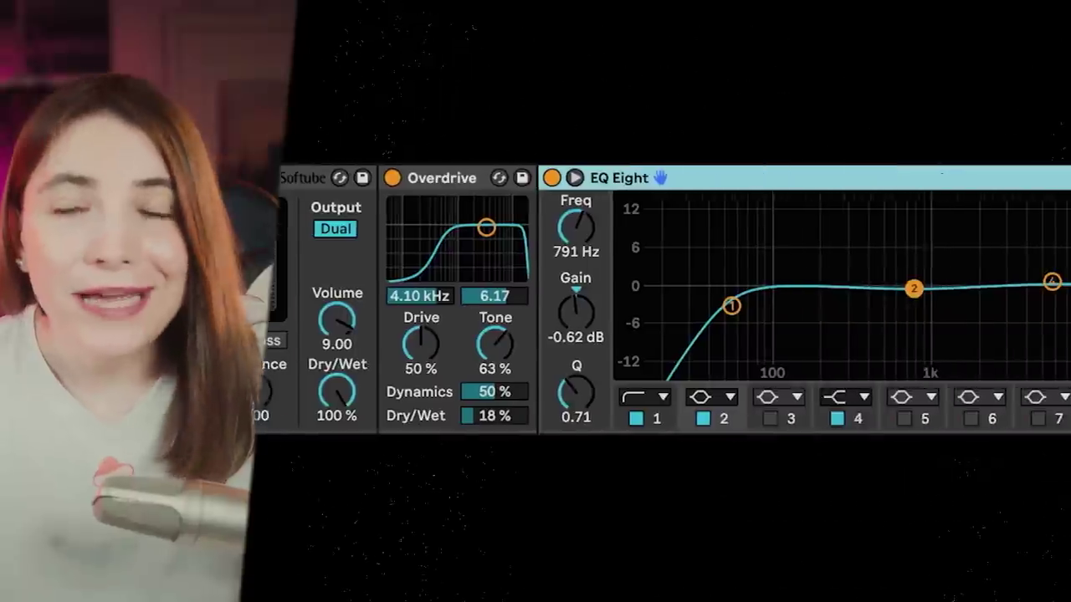
{"action": "left_click_drag", "start_coordinate": [862, 292], "coordinate": [899, 313]}
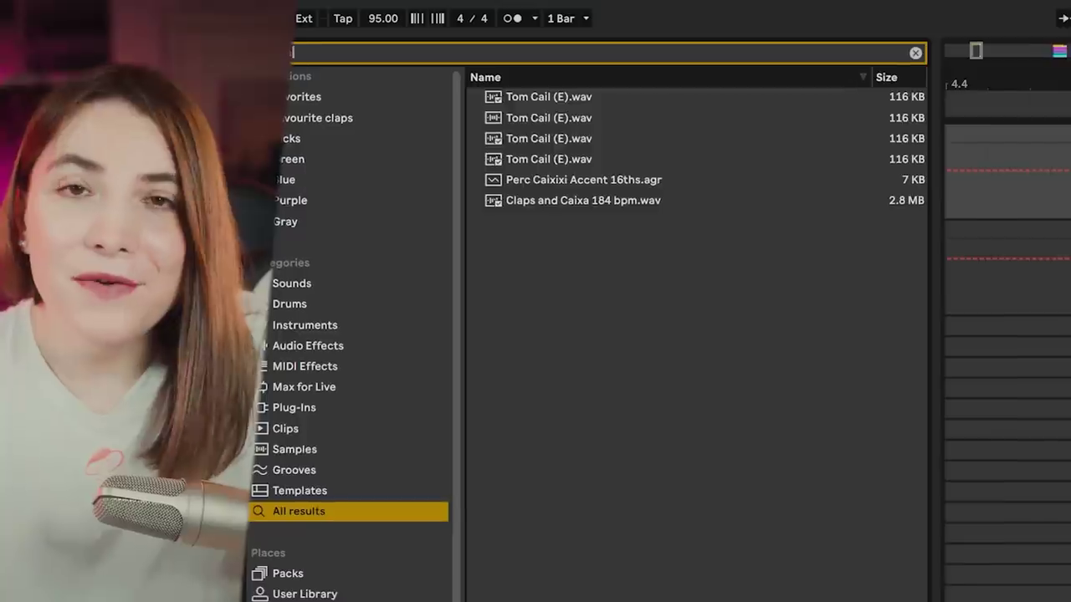
Load the Cabinet device after Overdrive from a 'cabinet' search and review its 1x12 speaker options.
{"action": "type", "text": "binet"}
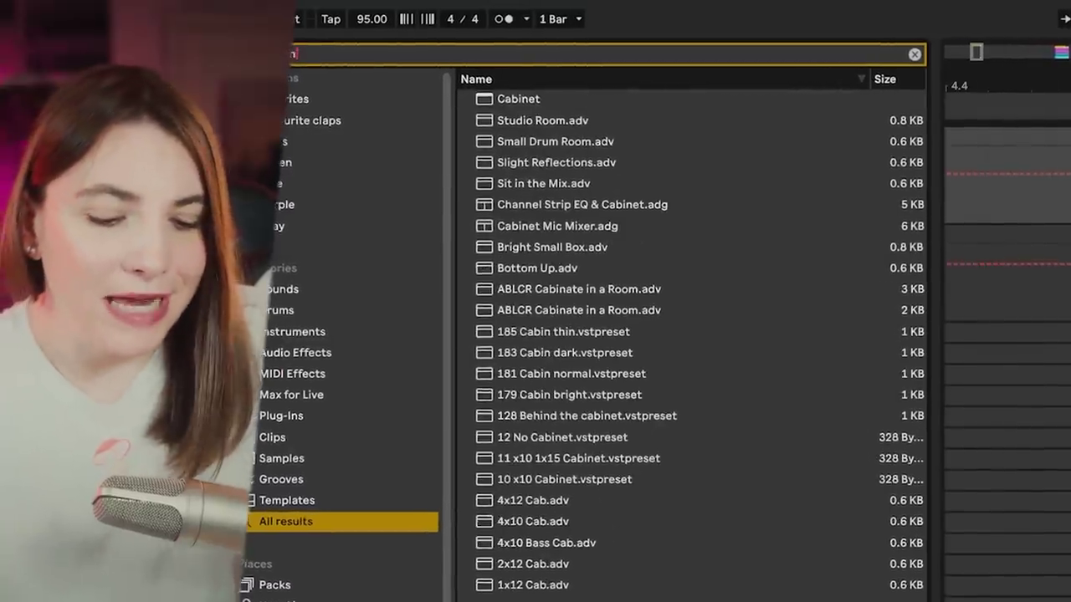
{"action": "key", "text": "Down"}
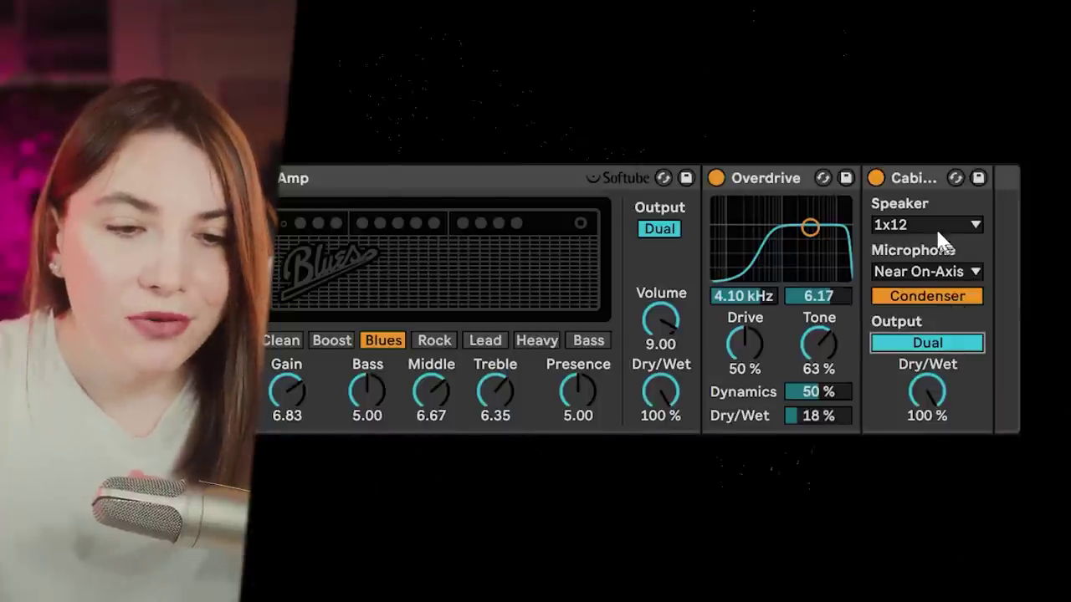
{"action": "left_click", "coordinate": [942, 230]}
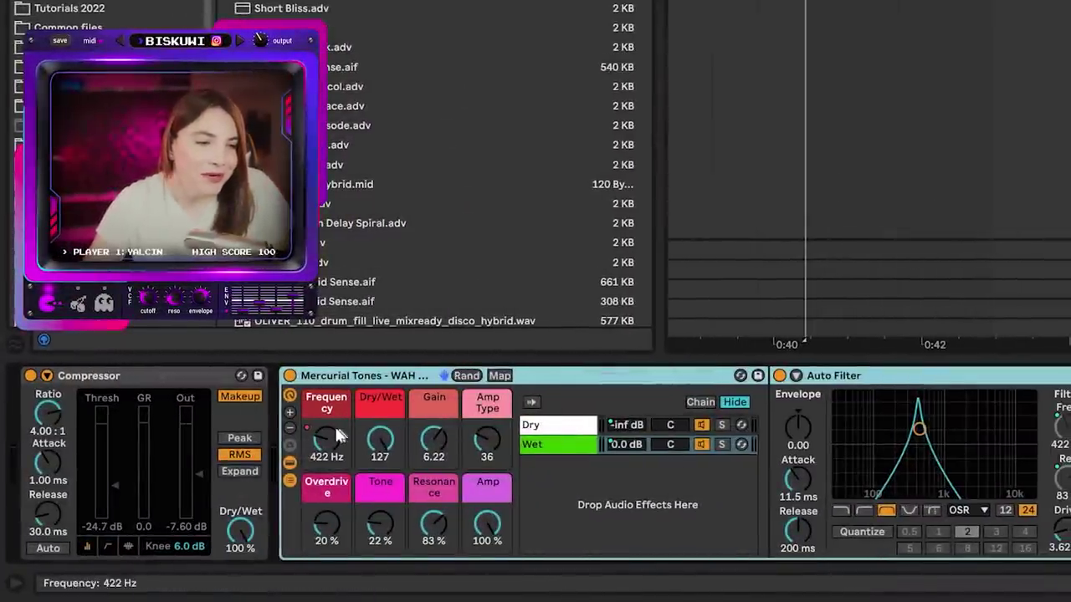
Collapse the Auto Filter, Amp, Overdrive and Cabinet devices and map the Cabinet to Macro 8.
{"action": "double_click", "coordinate": [940, 378]}
{"action": "double_click", "coordinate": [865, 378]}
{"action": "double_click", "coordinate": [865, 378]}
{"action": "double_click", "coordinate": [870, 378]}
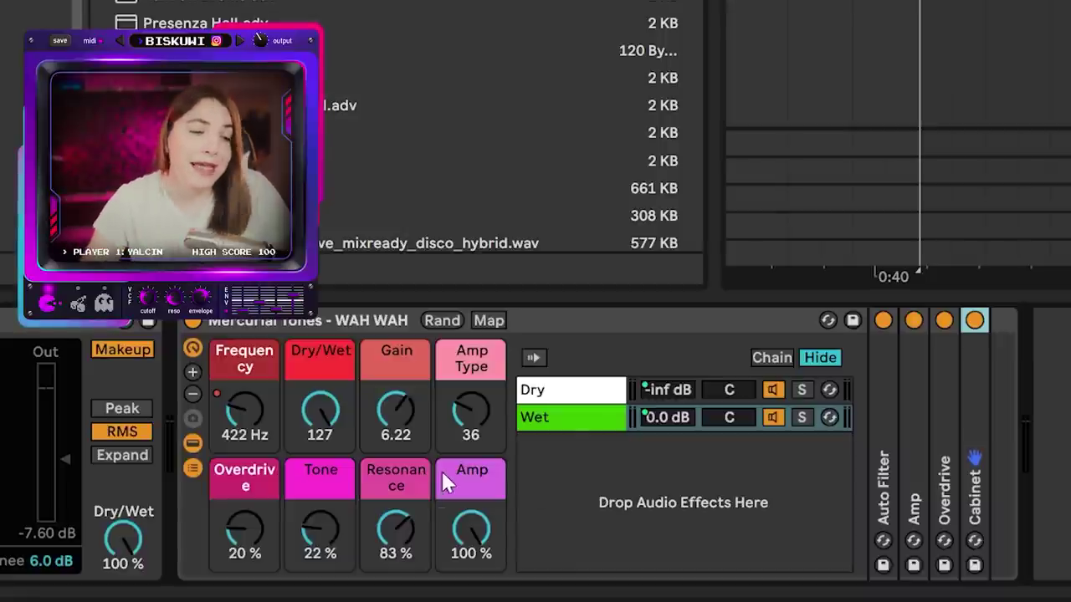
{"action": "left_click", "coordinate": [469, 469]}
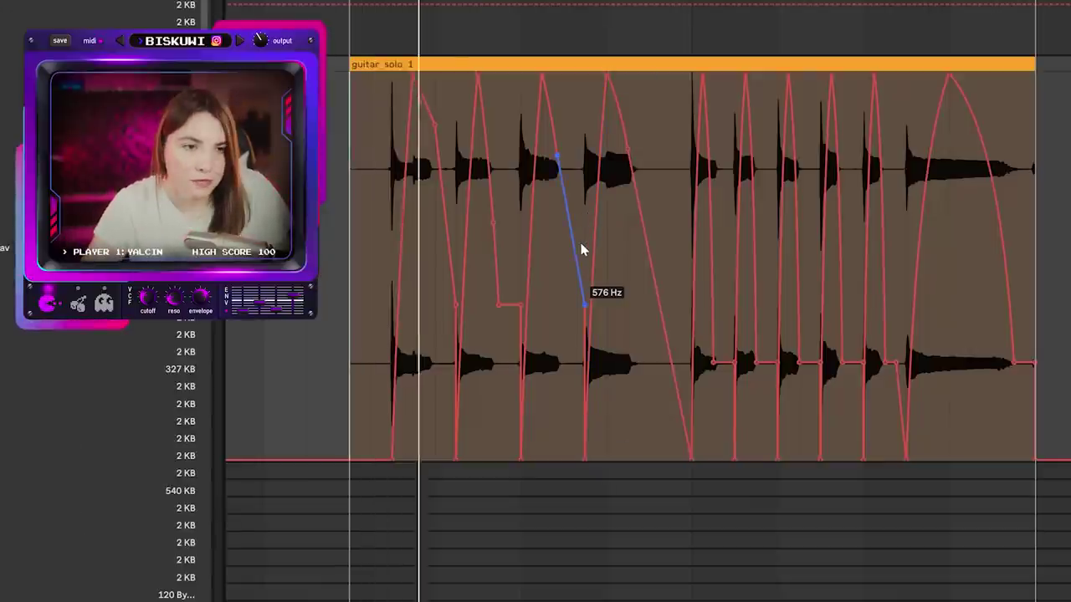
Draw the wah Frequency envelope in the clip's Envelopes panel.
{"action": "left_click_drag", "start_coordinate": [581, 251], "coordinate": [569, 248]}
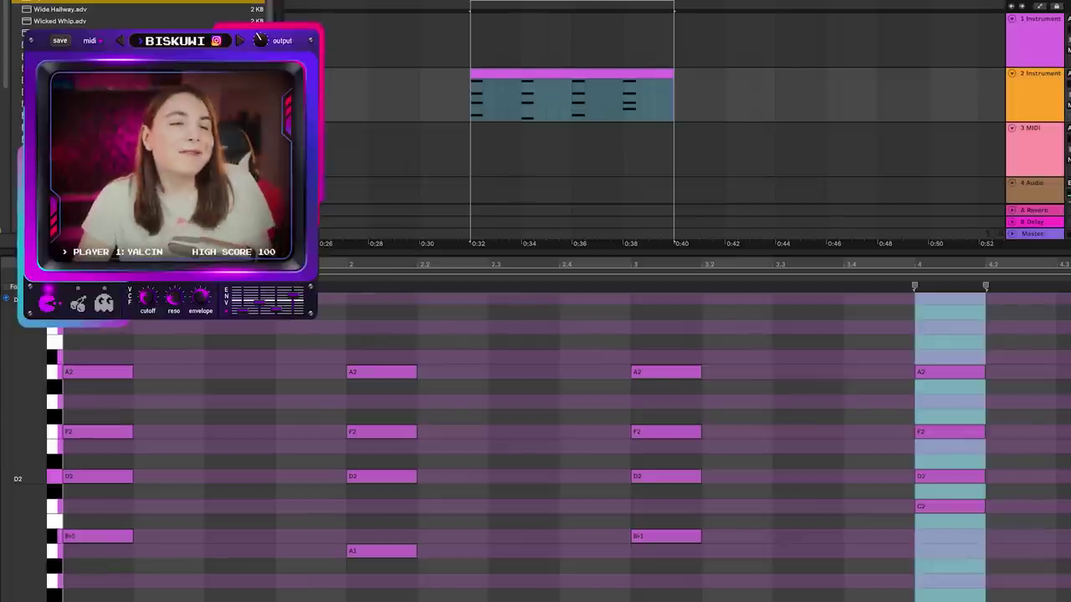
{"action": "scroll", "coordinate": [442, 402], "scroll_direction": "up", "scroll_amount": 1}
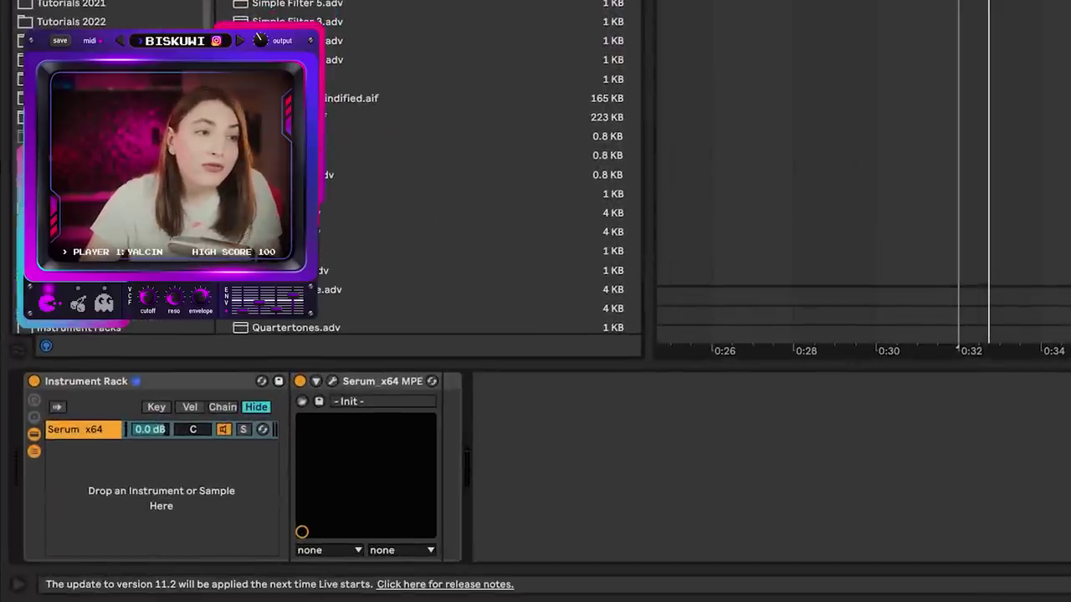
Add a Delay after Serum_x64 and lower its filter to 193 Hz.
{"action": "left_click_drag", "start_coordinate": [285, 192], "coordinate": [645, 452]}
{"action": "left_click_drag", "start_coordinate": [676, 455], "coordinate": [660, 476]}
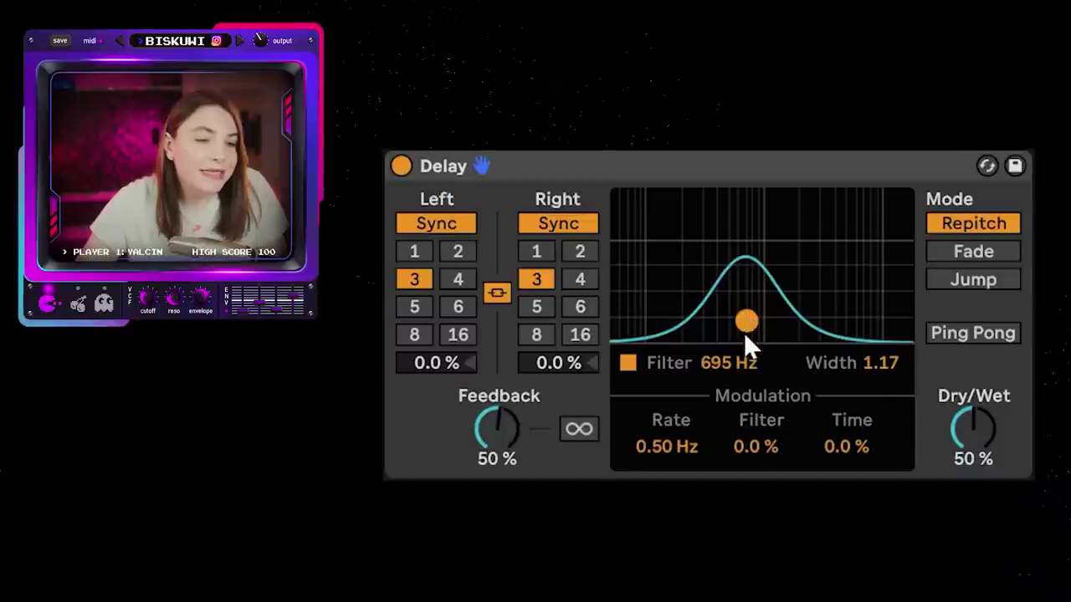
{"action": "left_click_drag", "start_coordinate": [743, 332], "coordinate": [683, 306]}
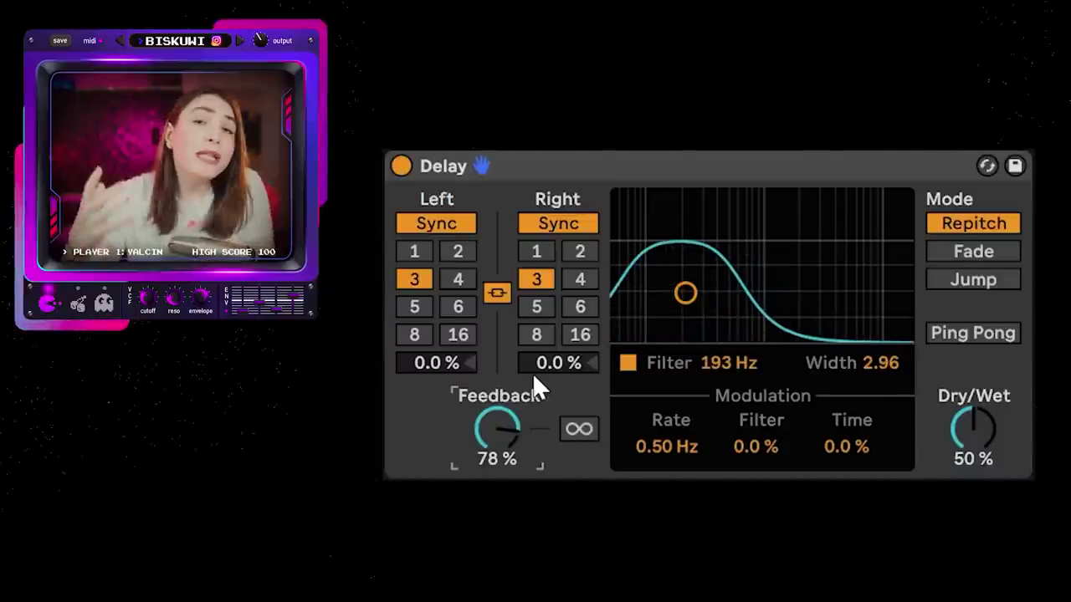
Adjust the Delay feedback and nudge its filter down and narrower to about 186 Hz.
{"action": "left_click_drag", "start_coordinate": [494, 438], "coordinate": [493, 435]}
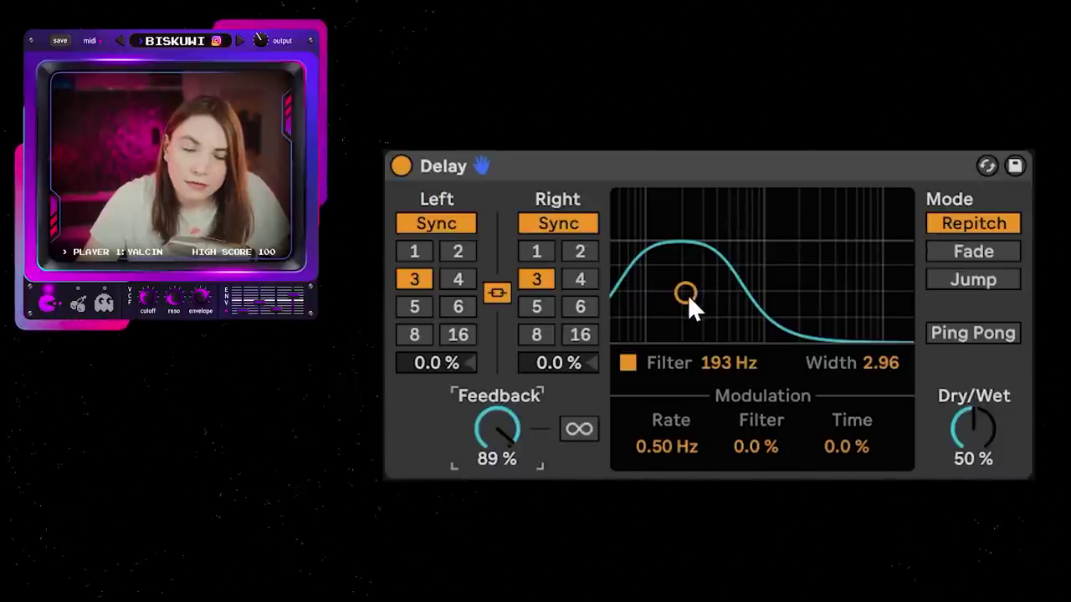
{"action": "left_click_drag", "start_coordinate": [688, 299], "coordinate": [680, 306]}
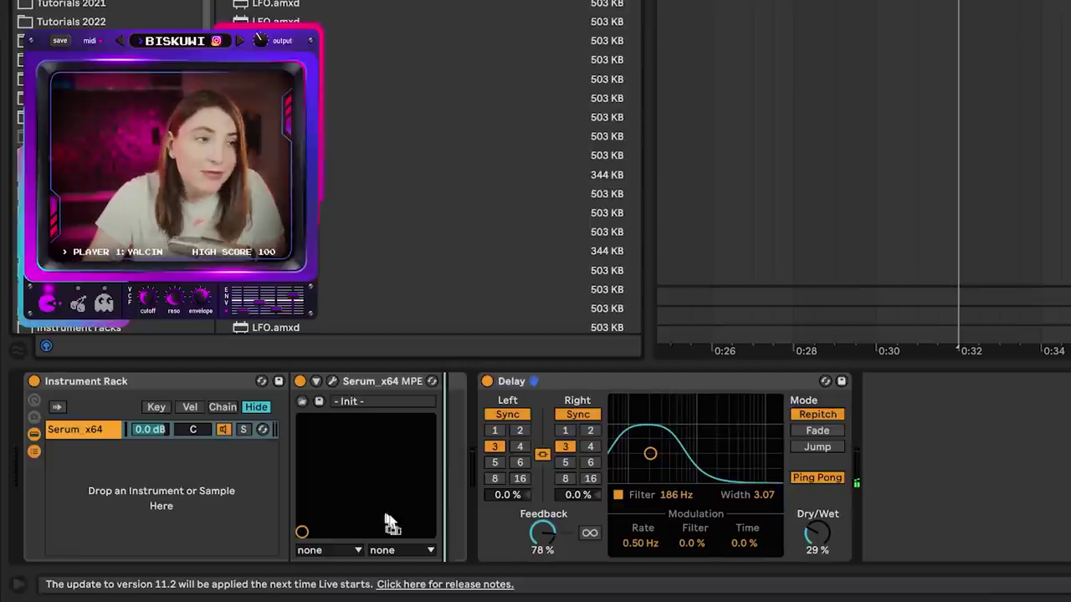
Map an LFO to the Delay's Filter Freq at 18.9% depth with negative offset, then add a second rack chain.
{"action": "left_click_drag", "start_coordinate": [458, 495], "coordinate": [457, 491]}
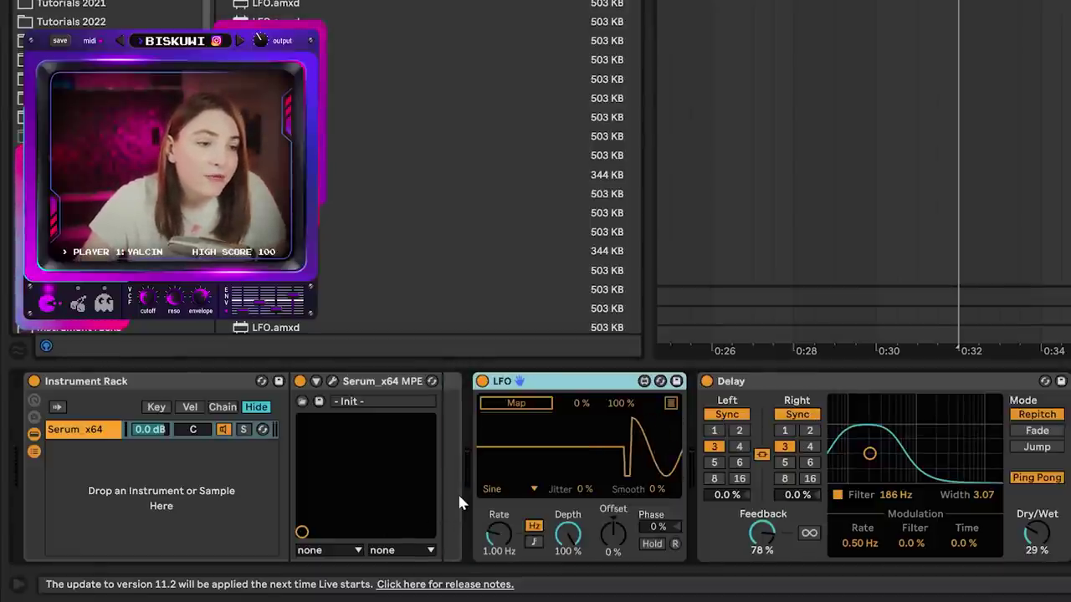
{"action": "left_click", "coordinate": [525, 404]}
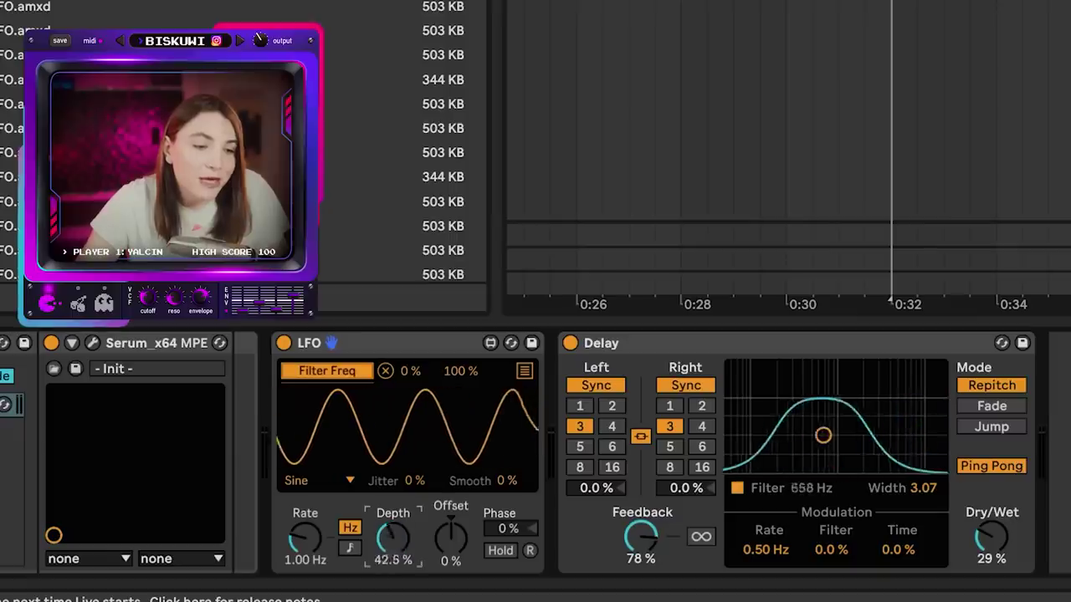
{"action": "left_click_drag", "start_coordinate": [392, 537], "coordinate": [392, 575]}
{"action": "left_click_drag", "start_coordinate": [451, 535], "coordinate": [452, 586]}
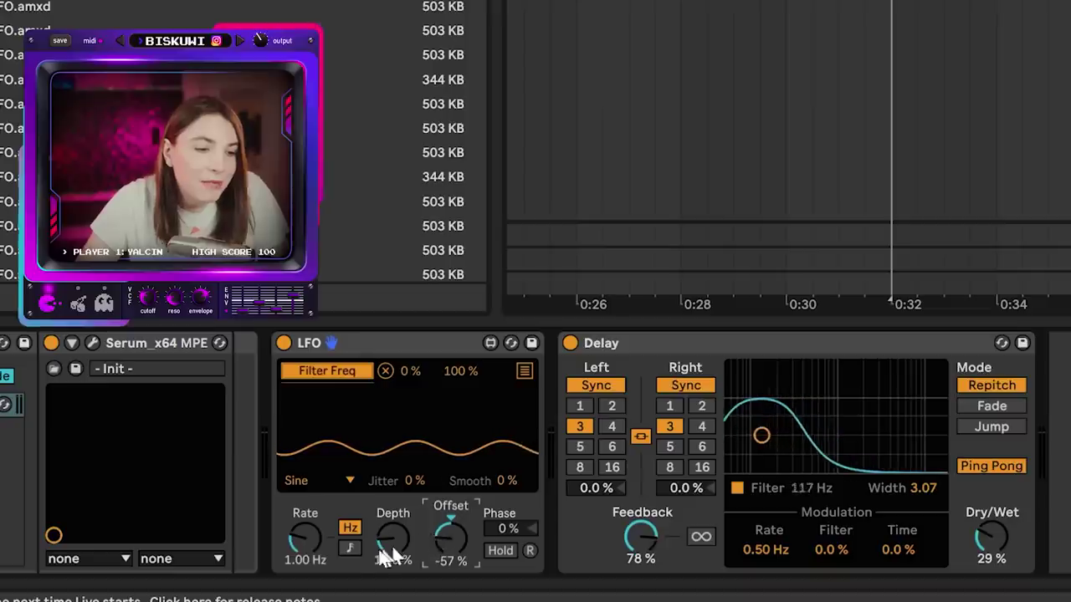
{"action": "scroll", "coordinate": [307, 542], "scroll_direction": "up", "scroll_amount": 1}
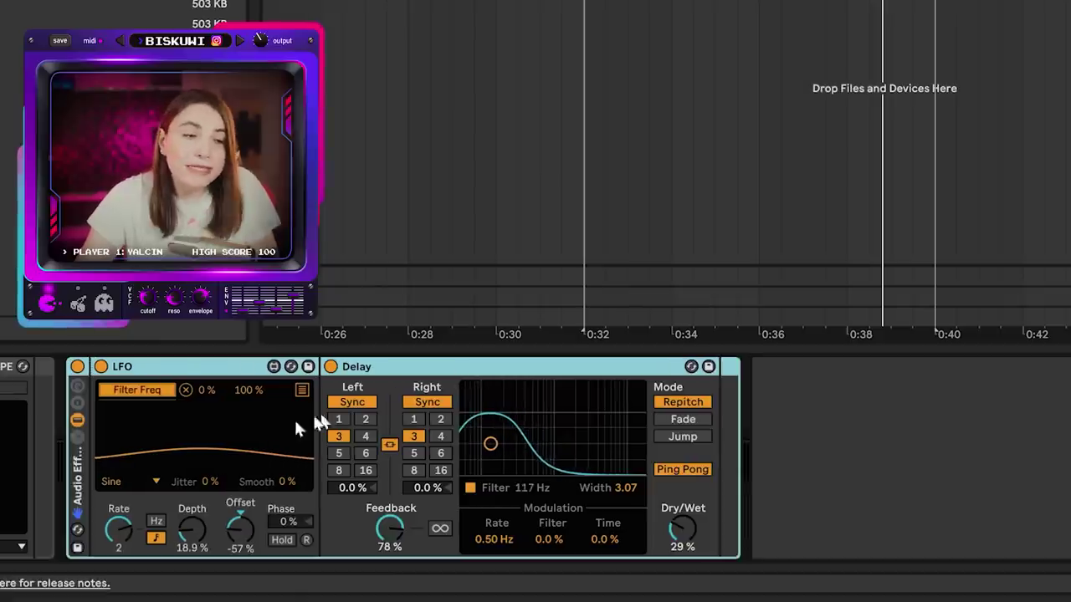
{"action": "left_click_drag", "start_coordinate": [173, 410], "coordinate": [129, 452]}
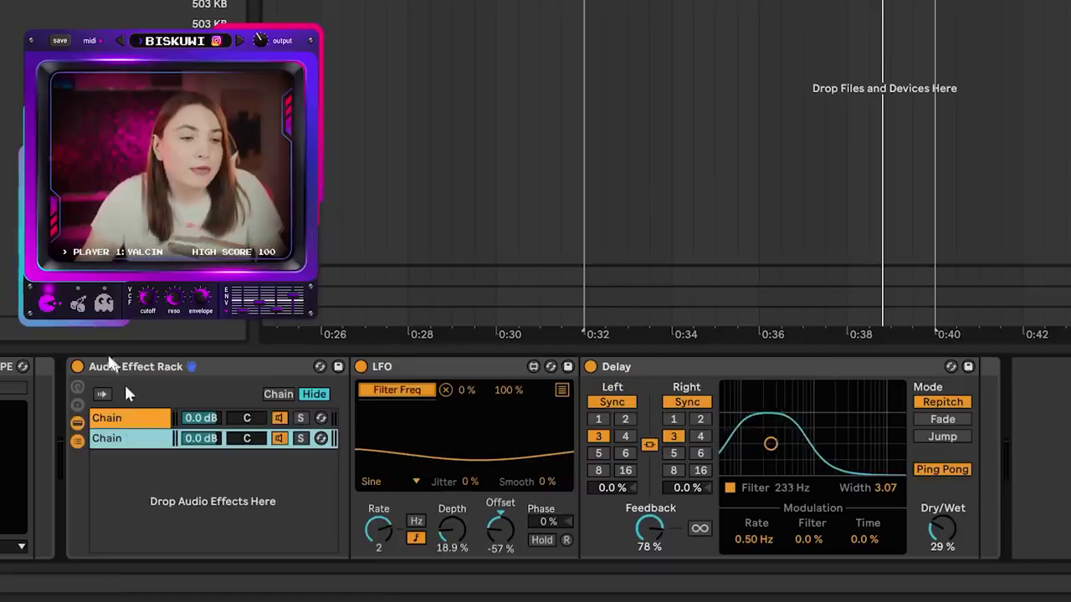
Inspect both delay chains and create an empty chain for the dry signal.
{"action": "left_click", "coordinate": [138, 438]}
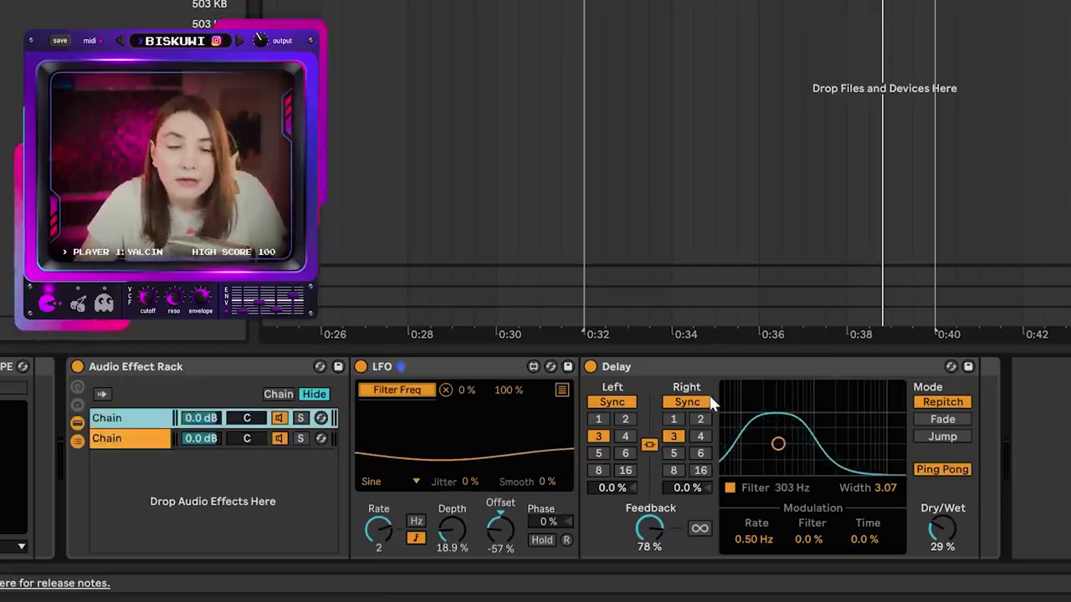
{"action": "left_click", "coordinate": [139, 440]}
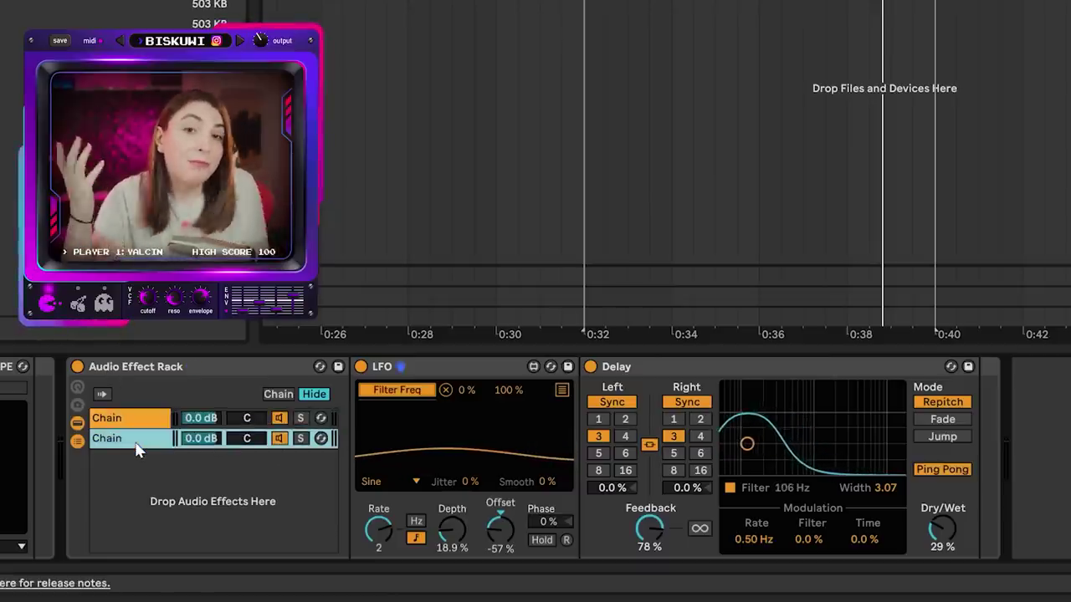
{"action": "left_click", "coordinate": [134, 418]}
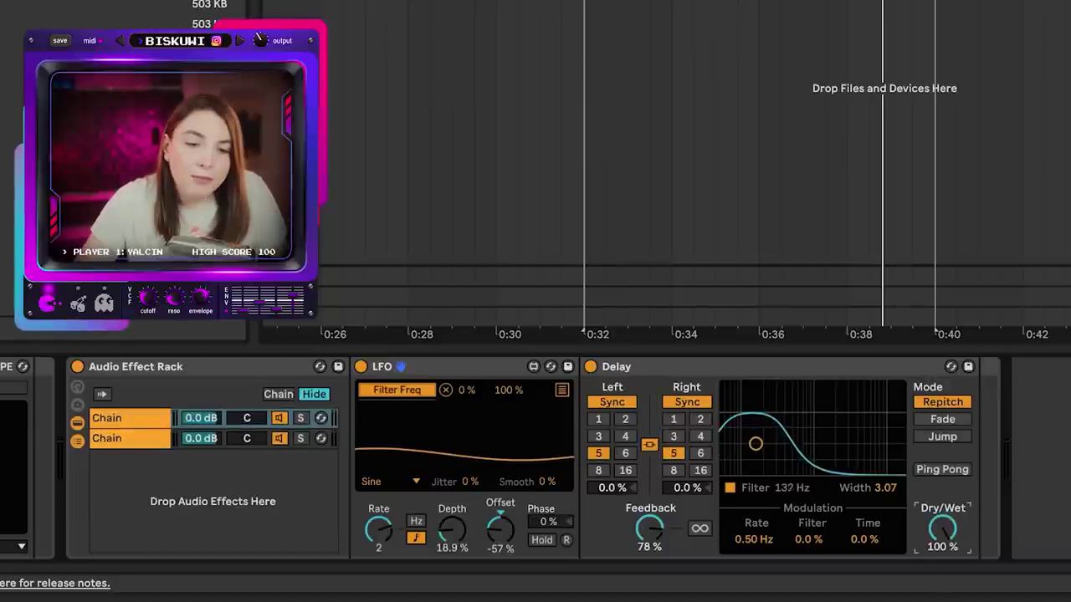
{"action": "right_click", "coordinate": [164, 476]}
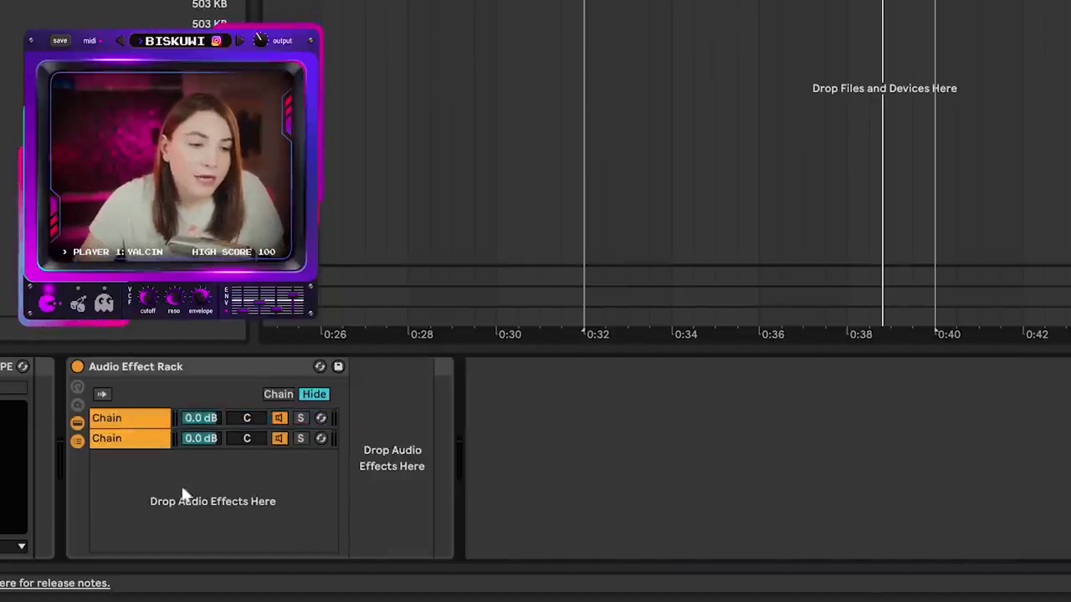
{"action": "left_click", "coordinate": [132, 420]}
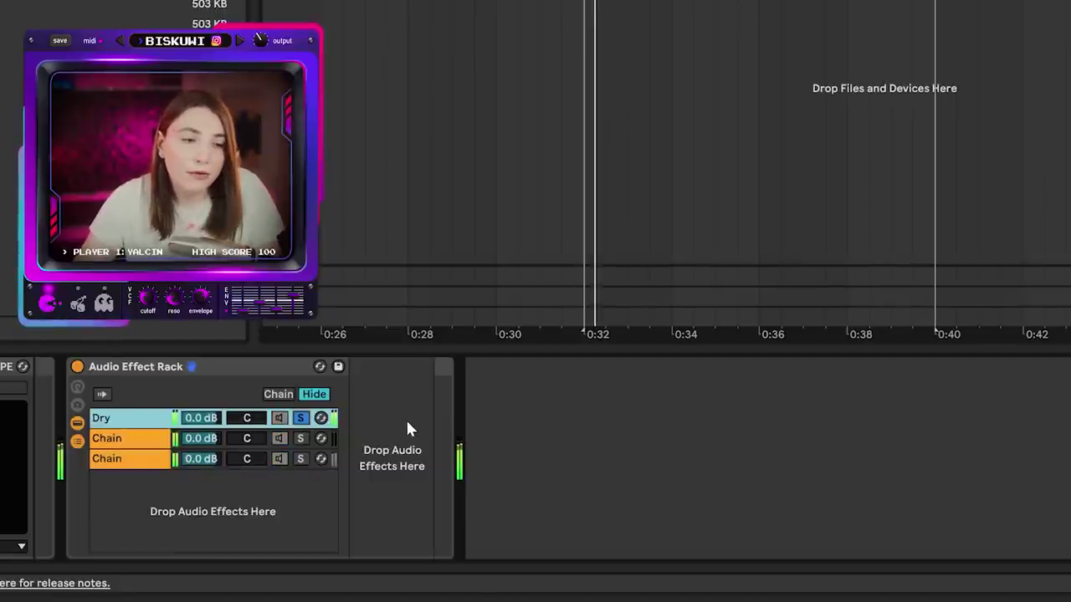
Raise the LFO offset to 11% and add a Glue Compressor after the Delay.
{"action": "left_click", "coordinate": [141, 439]}
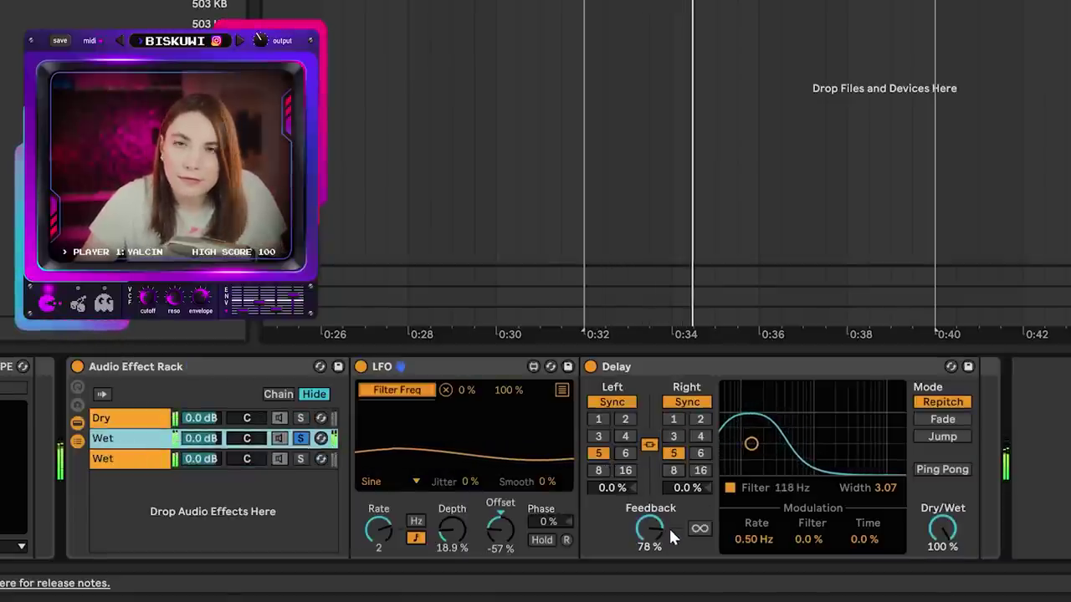
{"action": "left_click", "coordinate": [267, 461]}
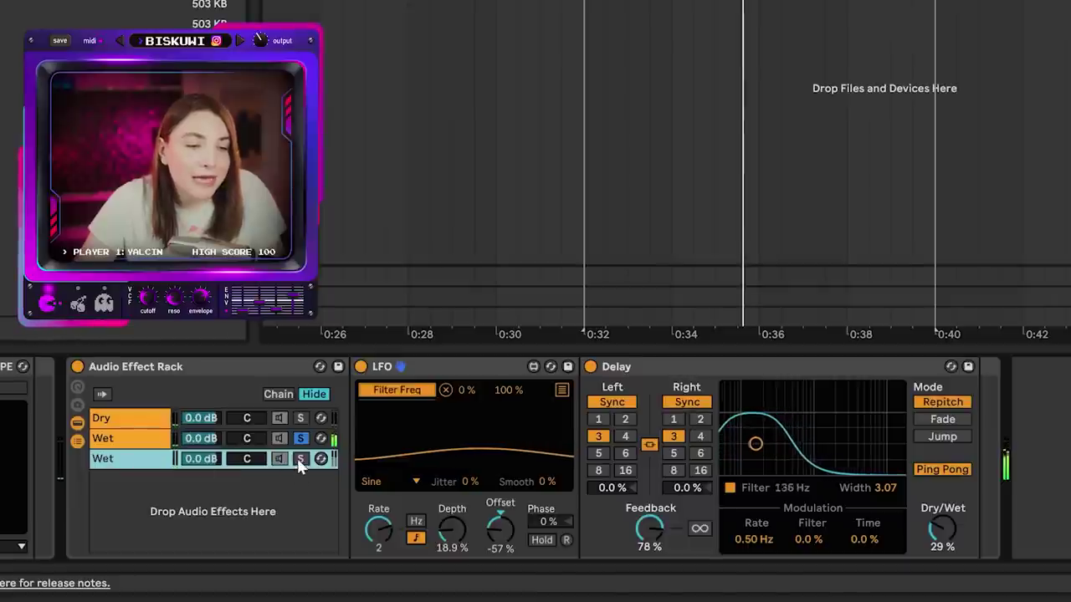
{"action": "left_click_drag", "start_coordinate": [483, 536], "coordinate": [490, 524]}
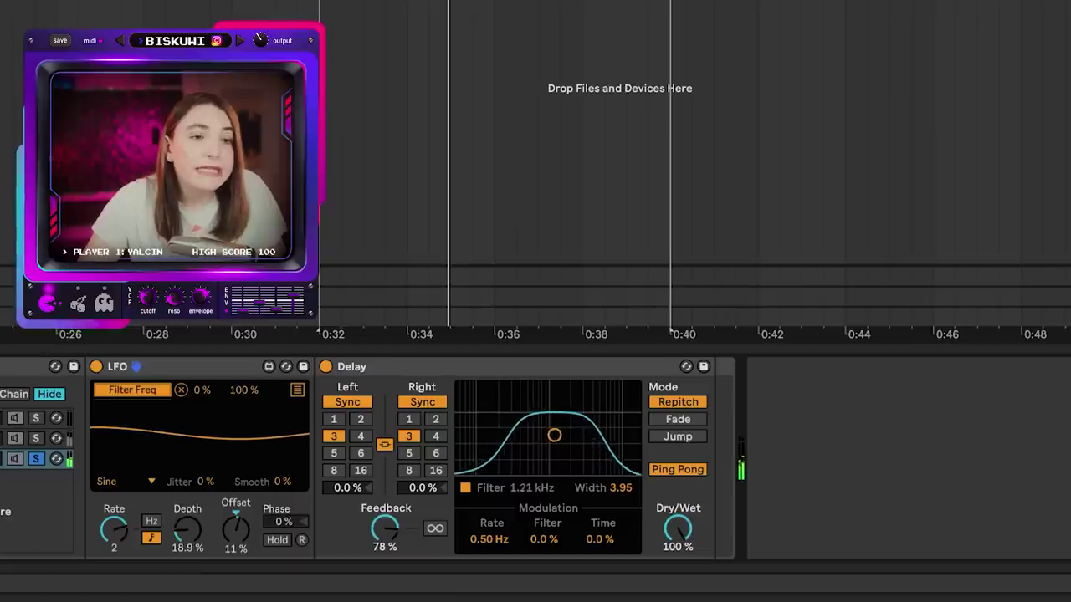
{"action": "left_click_drag", "start_coordinate": [920, 460], "coordinate": [707, 456]}
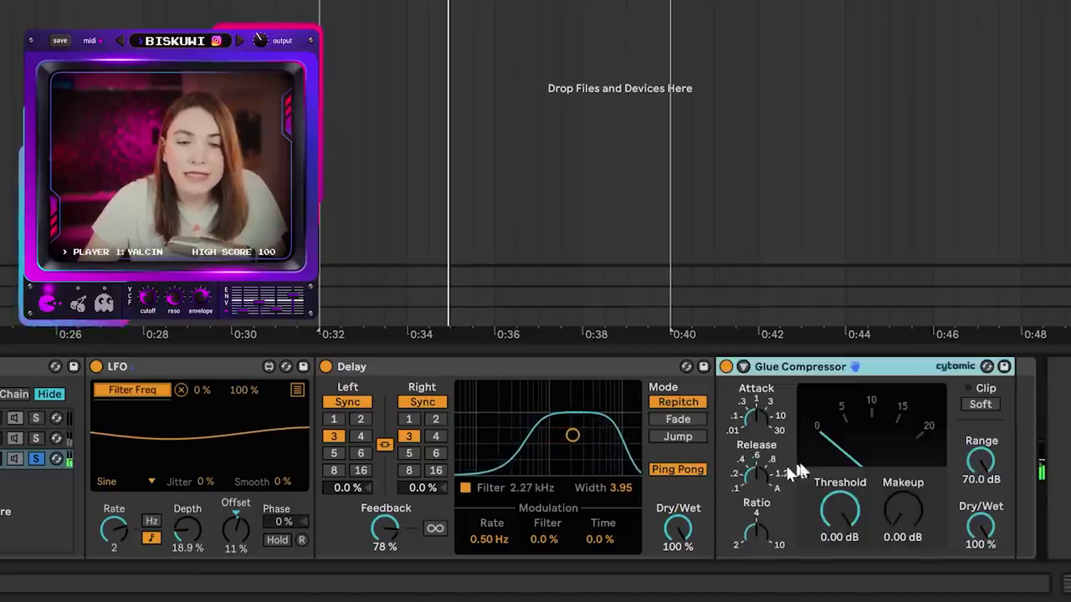
Lower the Glue Compressor threshold to -15.6 dB and Utility gain to -5 dB, then select the Wet chains.
{"action": "left_click_drag", "start_coordinate": [861, 516], "coordinate": [861, 545]}
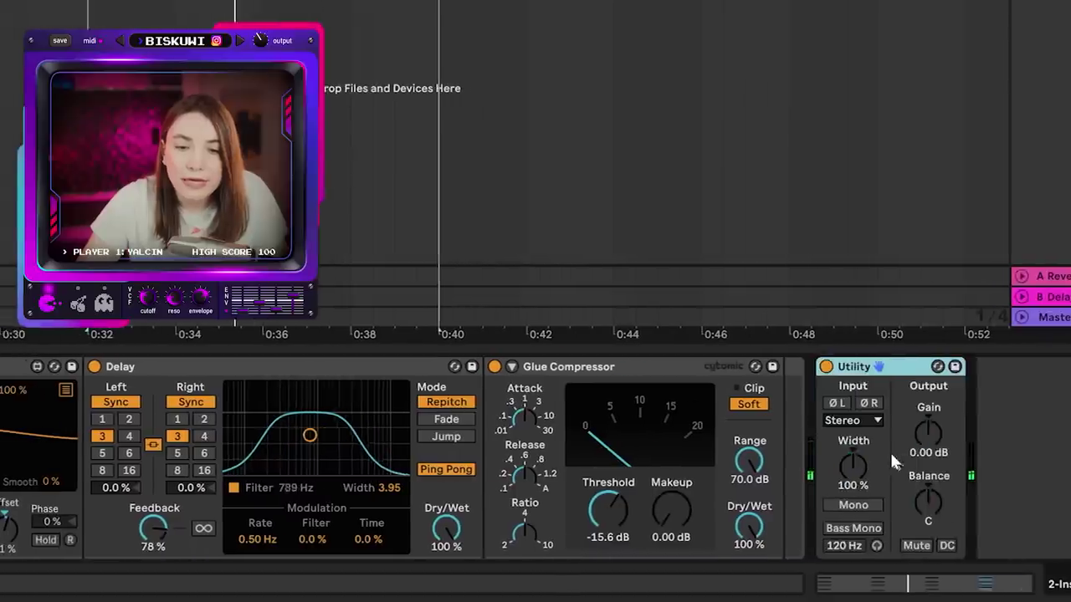
{"action": "left_click_drag", "start_coordinate": [927, 432], "coordinate": [928, 455]}
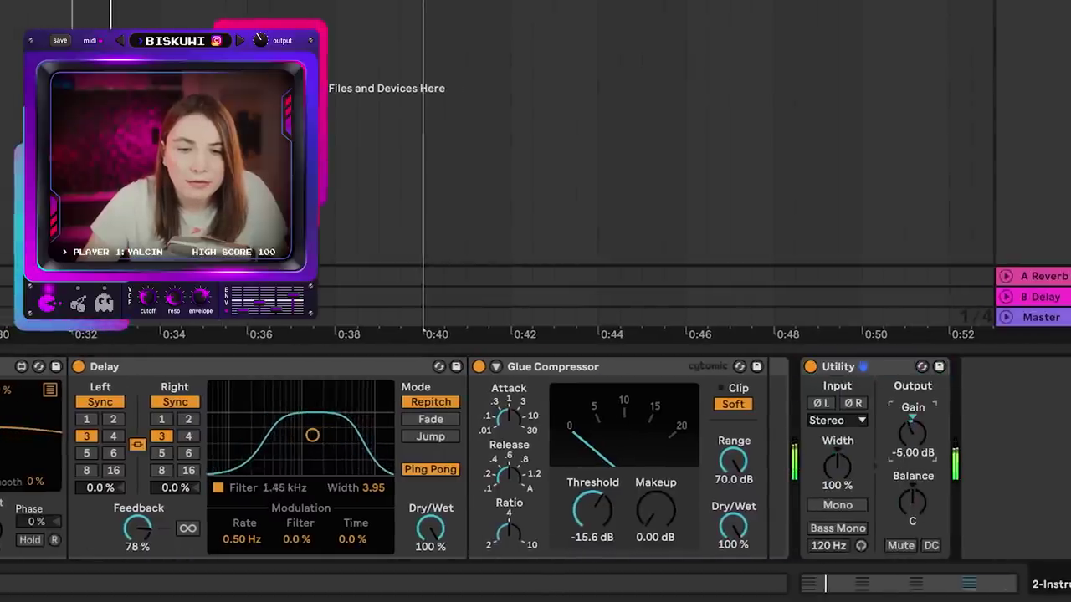
{"action": "left_click", "coordinate": [321, 441]}
{"action": "left_click", "coordinate": [321, 456]}
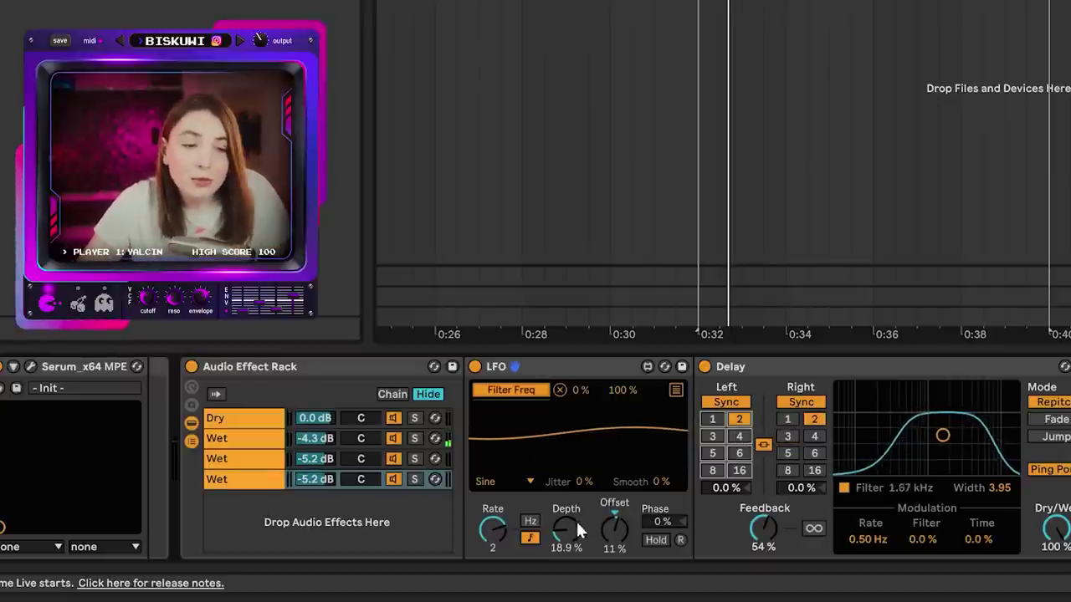
Give the new Wet chain a 55% LFO offset and 2.1% right delay offset, then select all Wet chains.
{"action": "left_click_drag", "start_coordinate": [629, 548], "coordinate": [629, 522]}
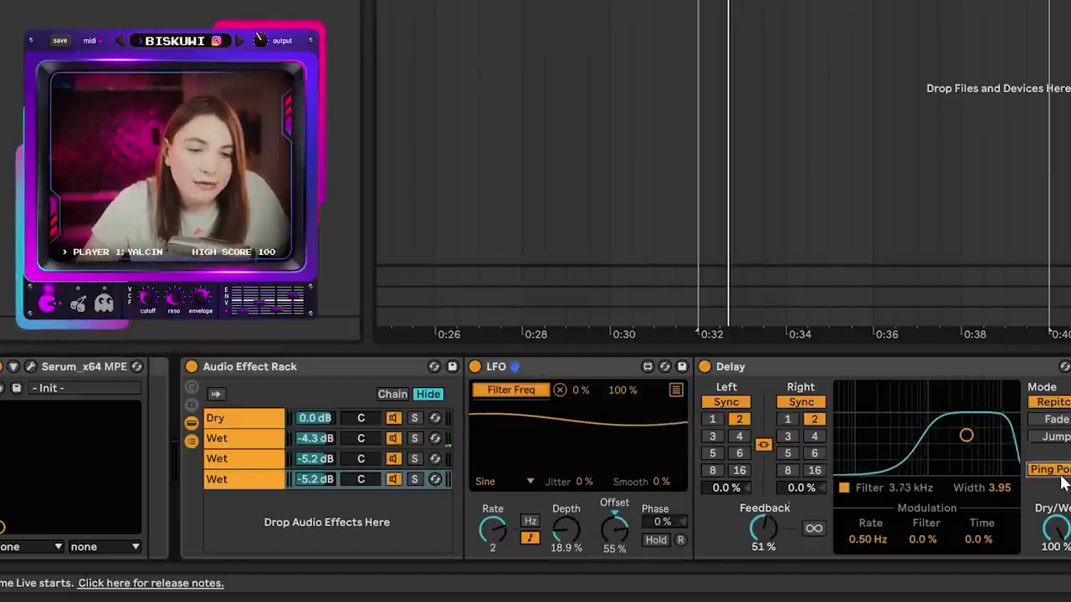
{"action": "left_click_drag", "start_coordinate": [801, 488], "coordinate": [801, 486]}
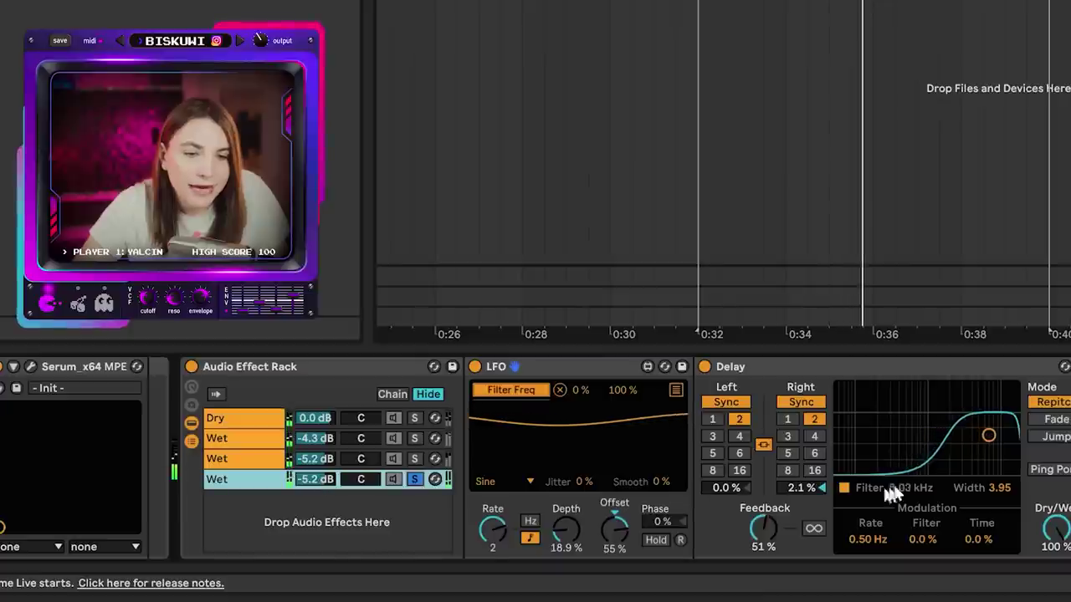
{"action": "left_click", "coordinate": [361, 479]}
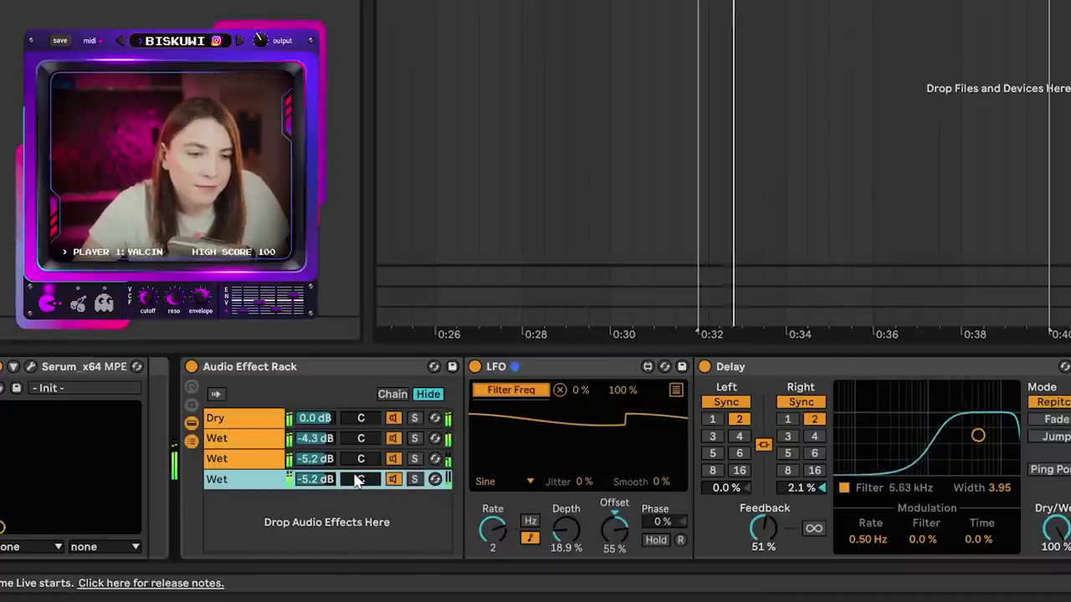
{"action": "left_click", "coordinate": [259, 439], "text": "shift"}
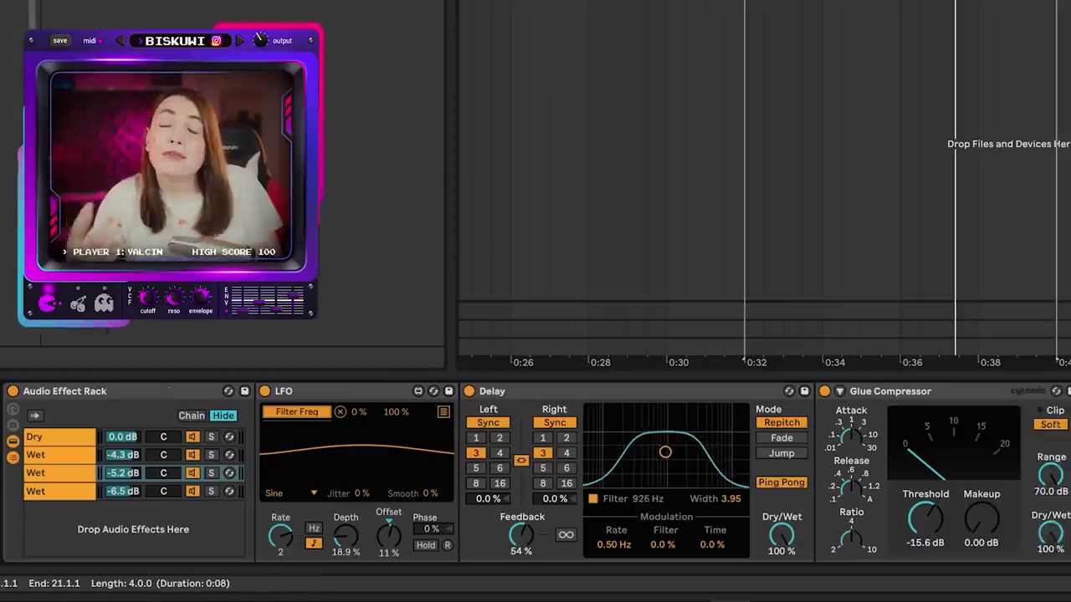
Add a Dark Hall Hybrid Reverb after the rack and set its Dry/Wet mix.
{"action": "left_click_drag", "start_coordinate": [887, 588], "coordinate": [955, 589]}
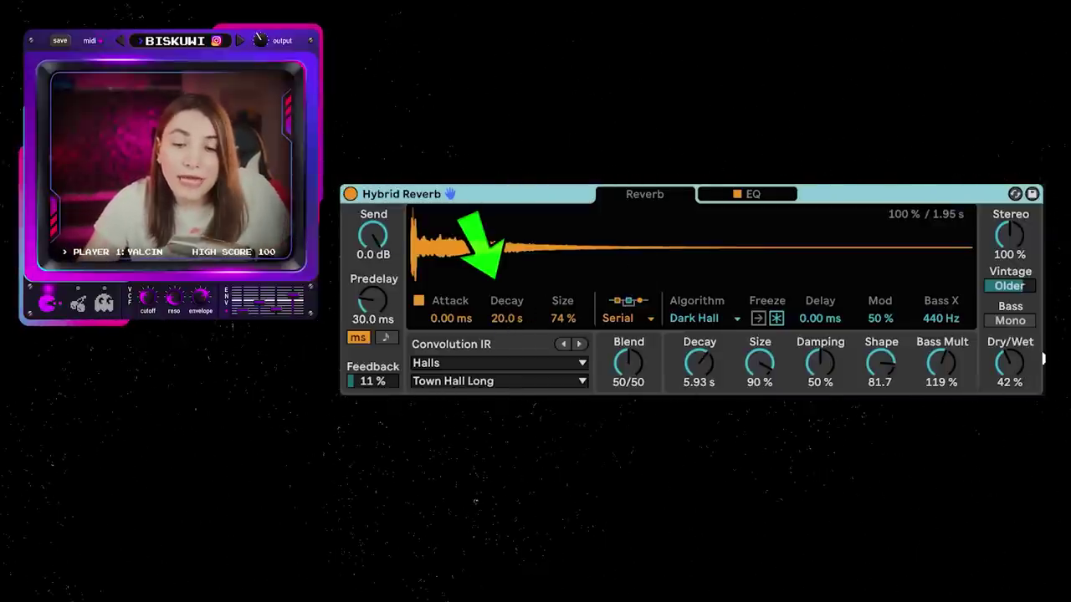
{"action": "left_click_drag", "start_coordinate": [1010, 363], "coordinate": [1010, 358]}
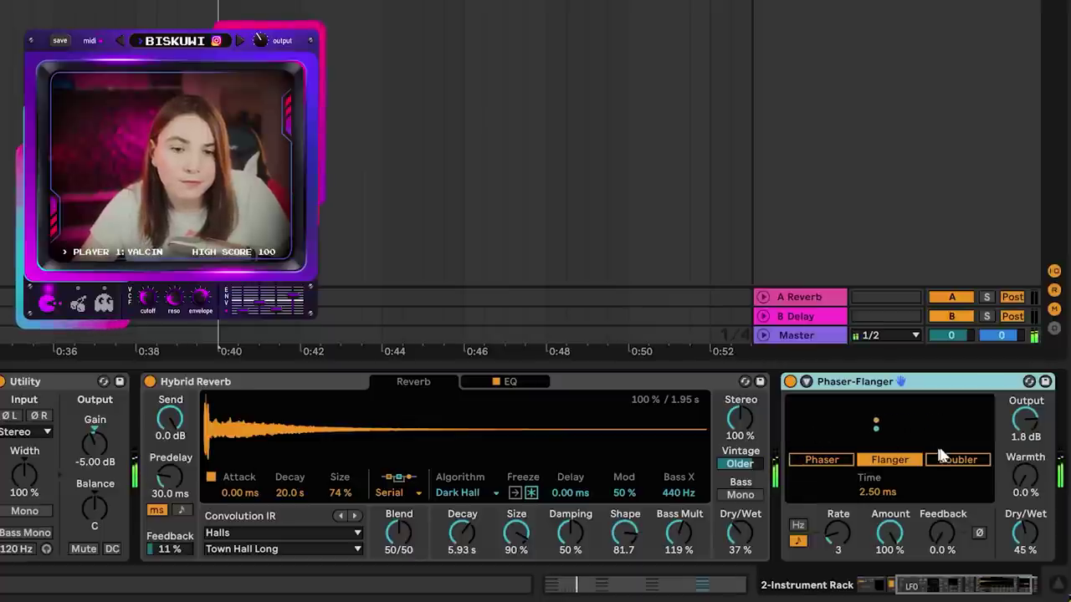
Place a Chorus-Ensemble after the Phaser-Flanger and bring the Phaser-Flanger Dry/Wet to 32%.
{"action": "left_click_drag", "start_coordinate": [970, 585], "coordinate": [974, 588]}
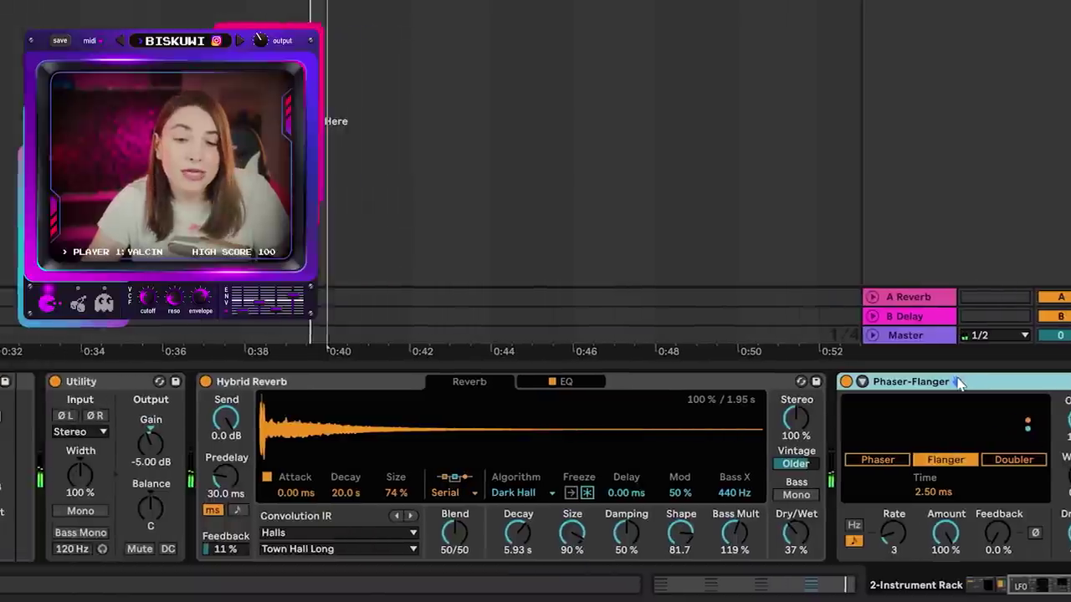
{"action": "scroll", "coordinate": [111, 473], "scroll_direction": "left", "scroll_amount": 15}
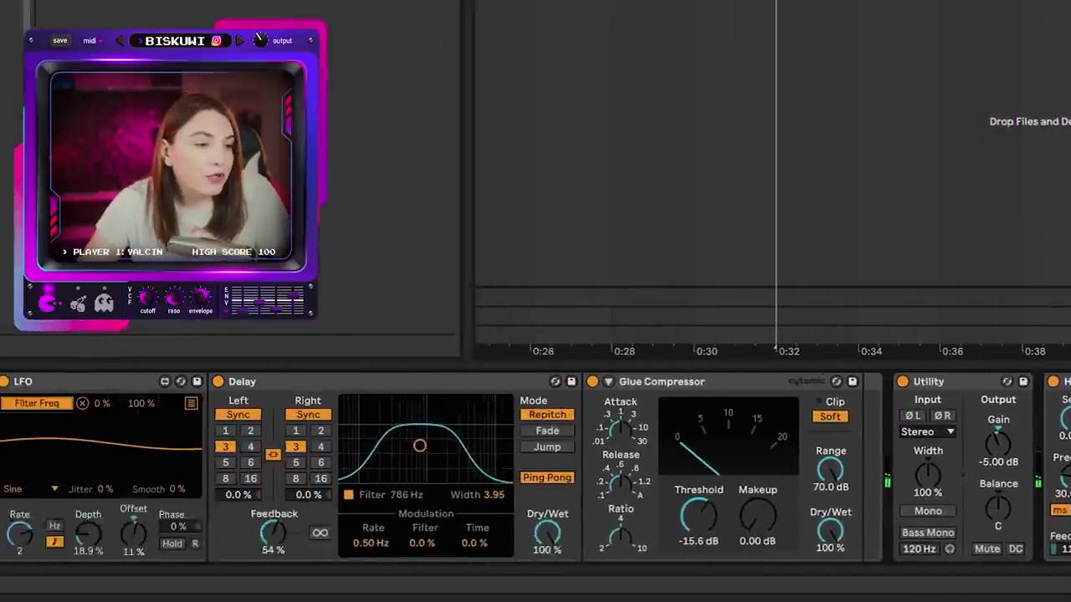
{"action": "scroll", "coordinate": [81, 469], "scroll_direction": "right", "scroll_amount": 10}
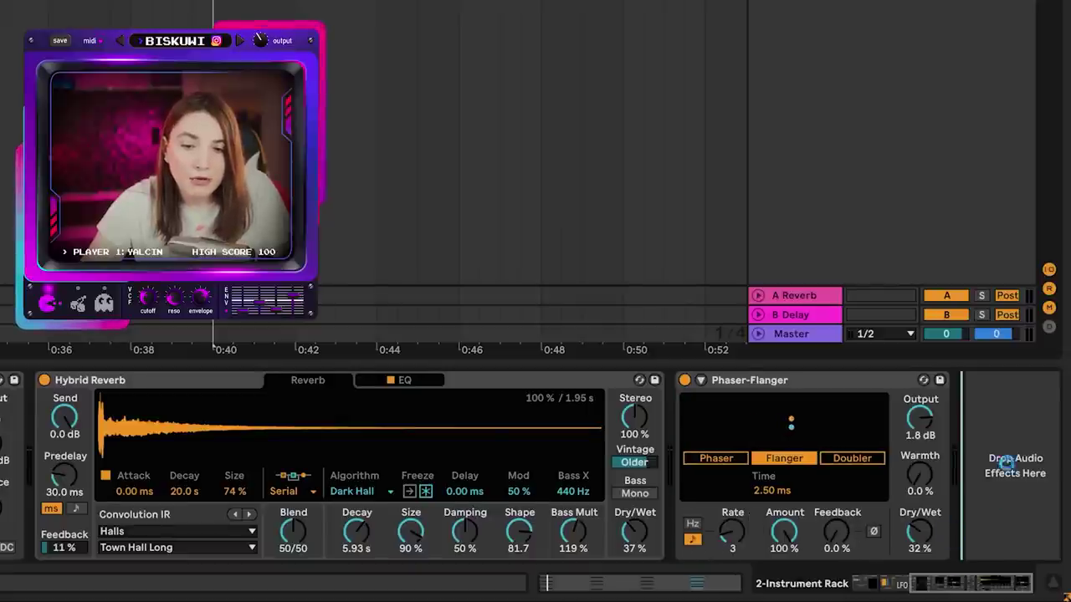
{"action": "left_click_drag", "start_coordinate": [1007, 463], "coordinate": [1008, 464]}
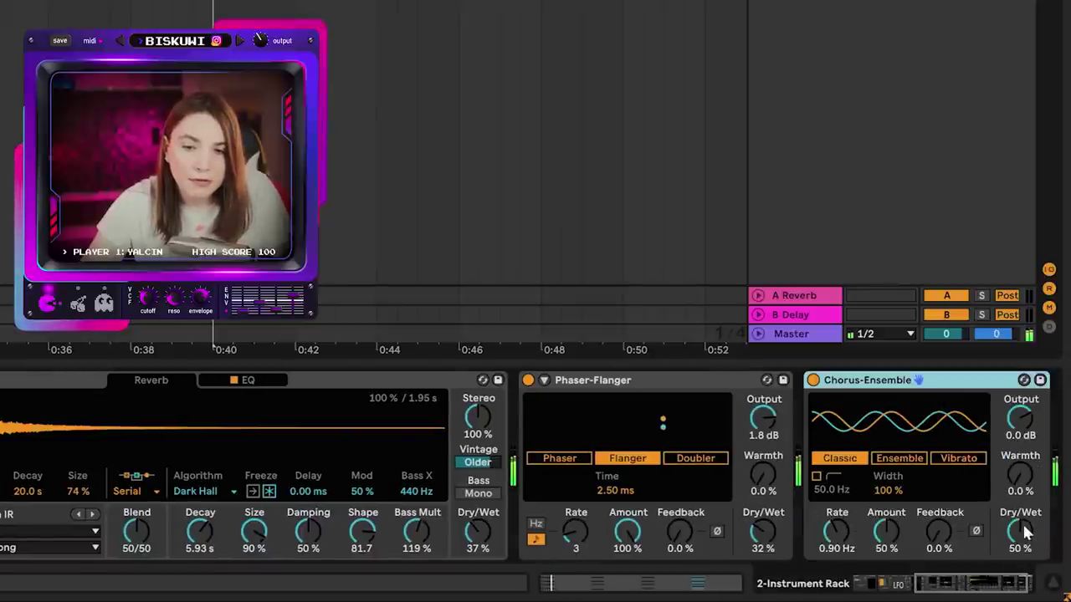
{"action": "scroll", "coordinate": [1004, 584], "scroll_direction": "left", "scroll_amount": 2}
{"action": "scroll", "coordinate": [1000, 584], "scroll_direction": "right", "scroll_amount": 5}
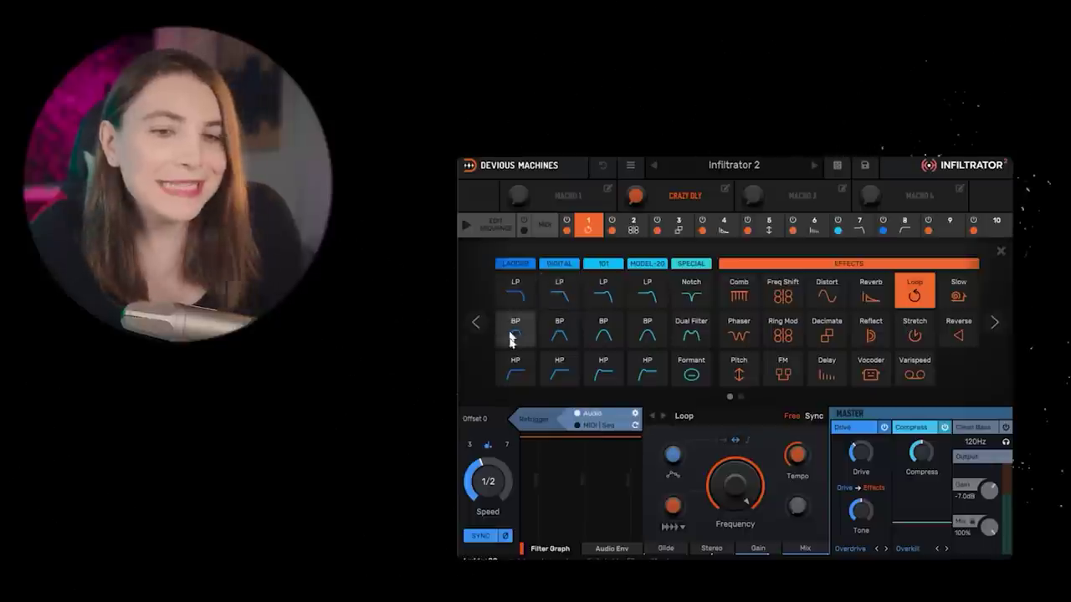
In Infiltrator, browse the effect types and slots 2, 3 and 7, then enable a Ring Mod sequence step.
{"action": "left_click", "coordinate": [992, 324]}
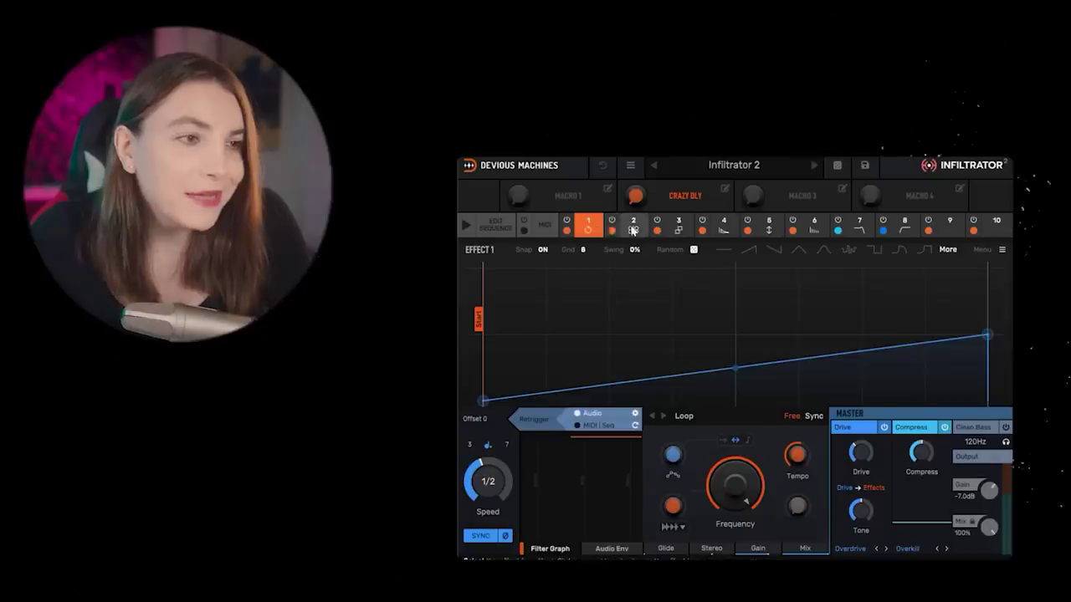
{"action": "left_click", "coordinate": [640, 233]}
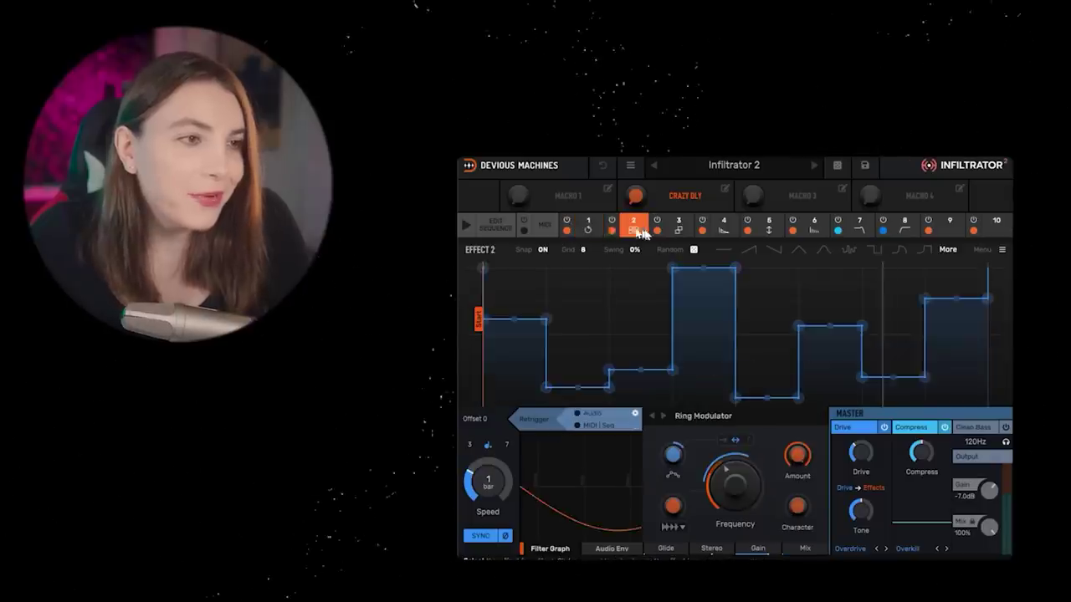
{"action": "left_click", "coordinate": [678, 232]}
{"action": "left_click", "coordinate": [870, 232]}
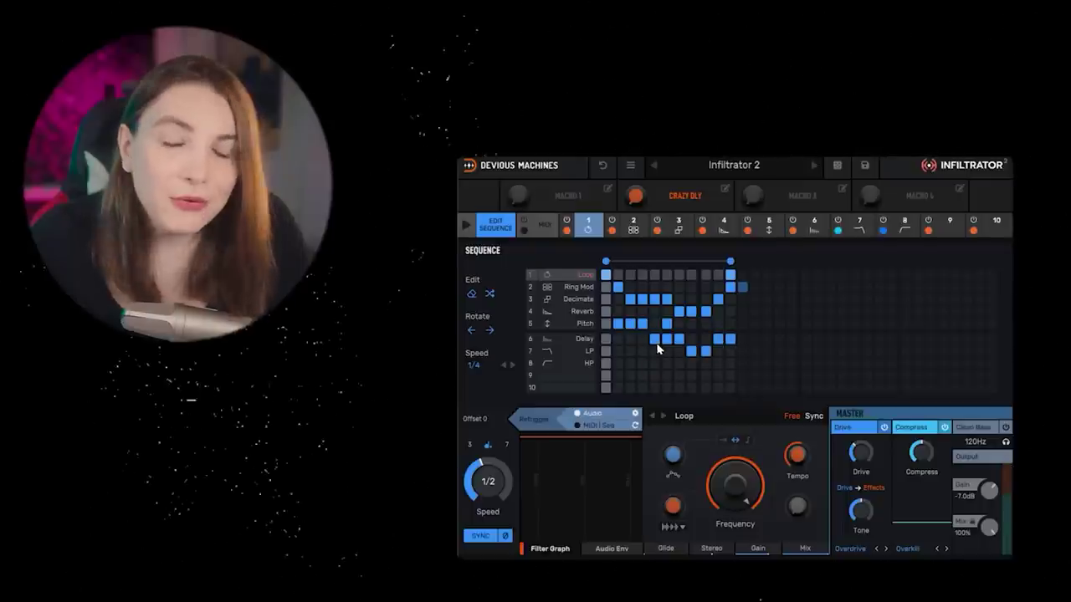
{"action": "left_click", "coordinate": [641, 287]}
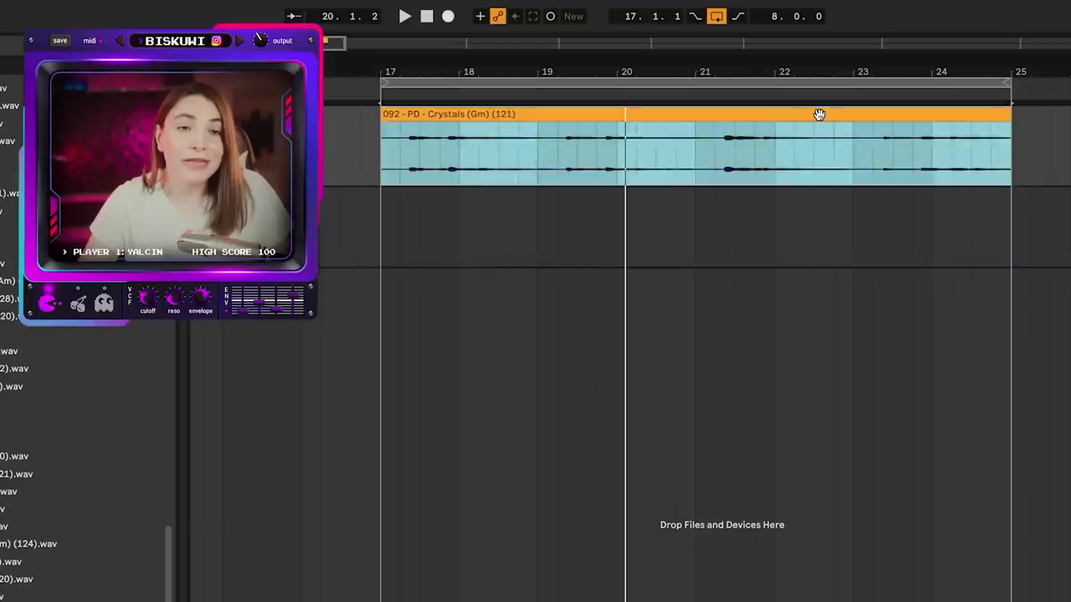
Copy the Crystals clip onto a new track 2, freeze that track and reverse its audio.
{"action": "left_click_drag", "start_coordinate": [823, 139], "coordinate": [823, 222]}
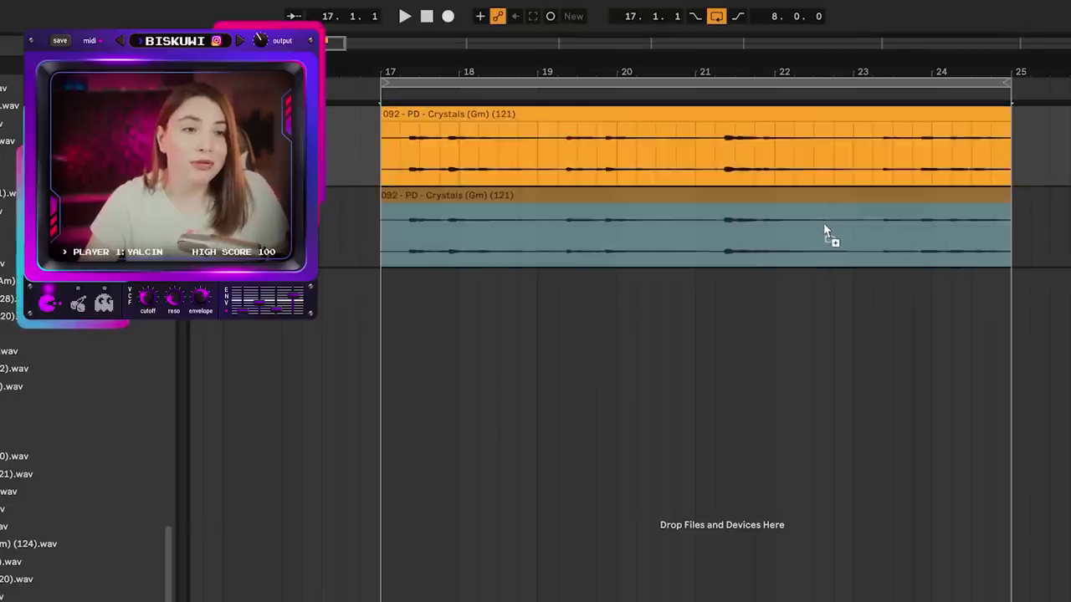
{"action": "left_click", "coordinate": [848, 216]}
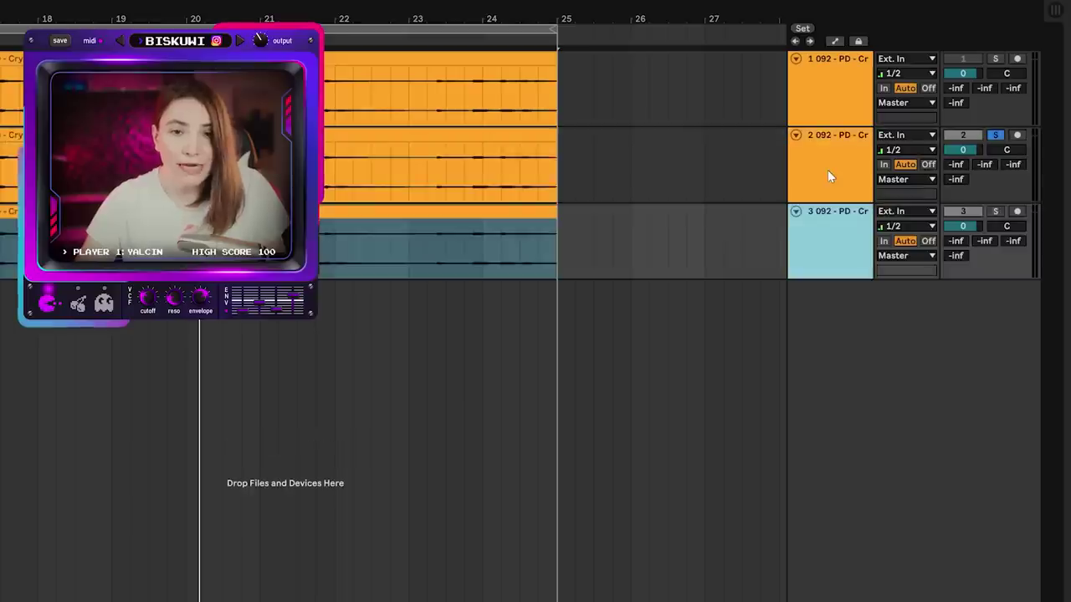
{"action": "left_click", "coordinate": [829, 170]}
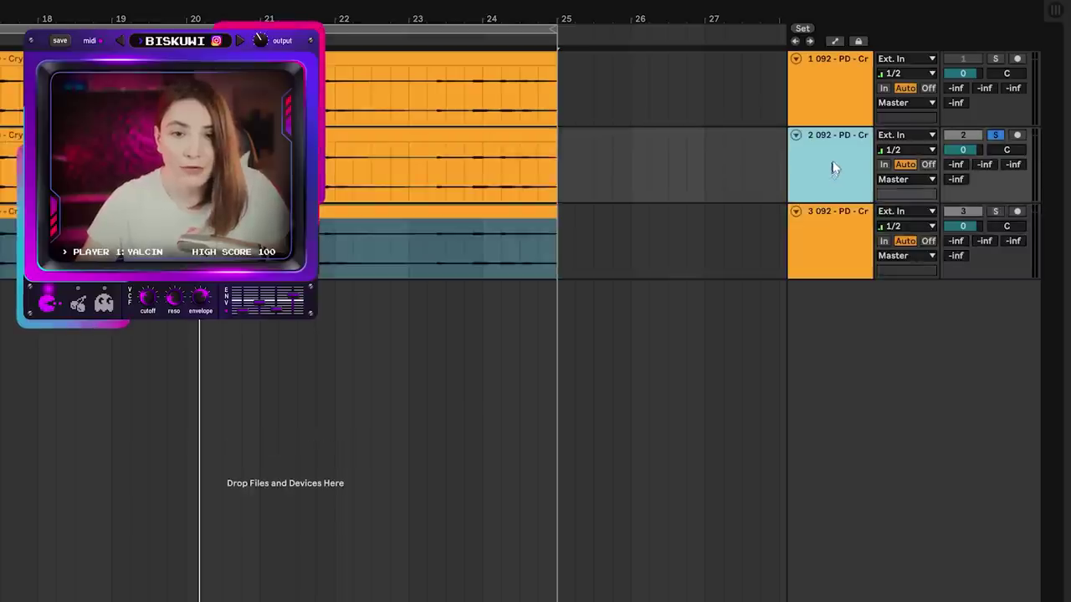
{"action": "right_click", "coordinate": [833, 162]}
{"action": "left_click", "coordinate": [894, 262]}
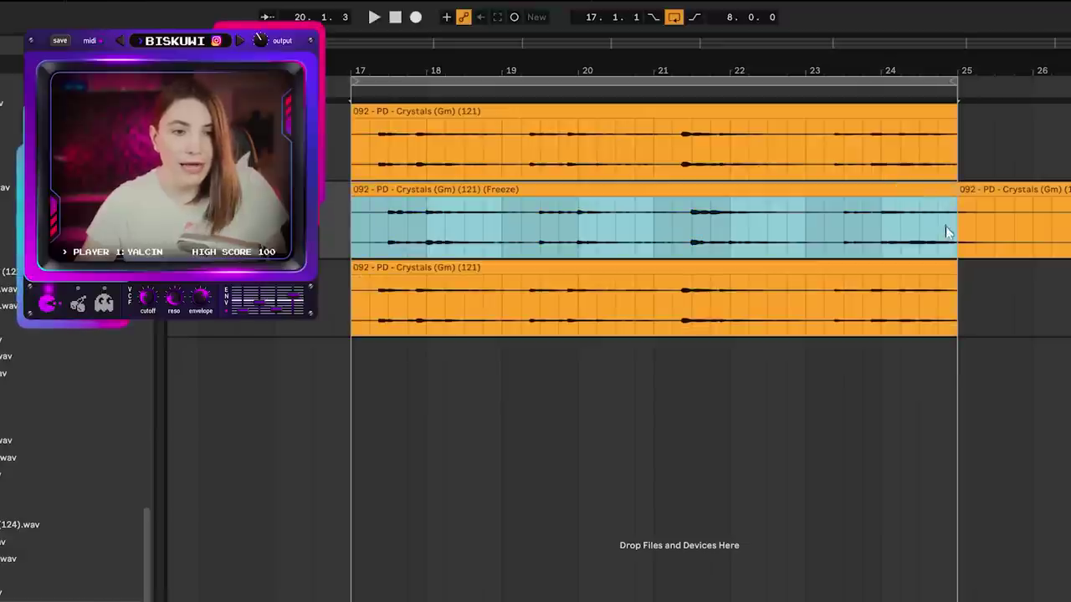
{"action": "key", "text": "r"}
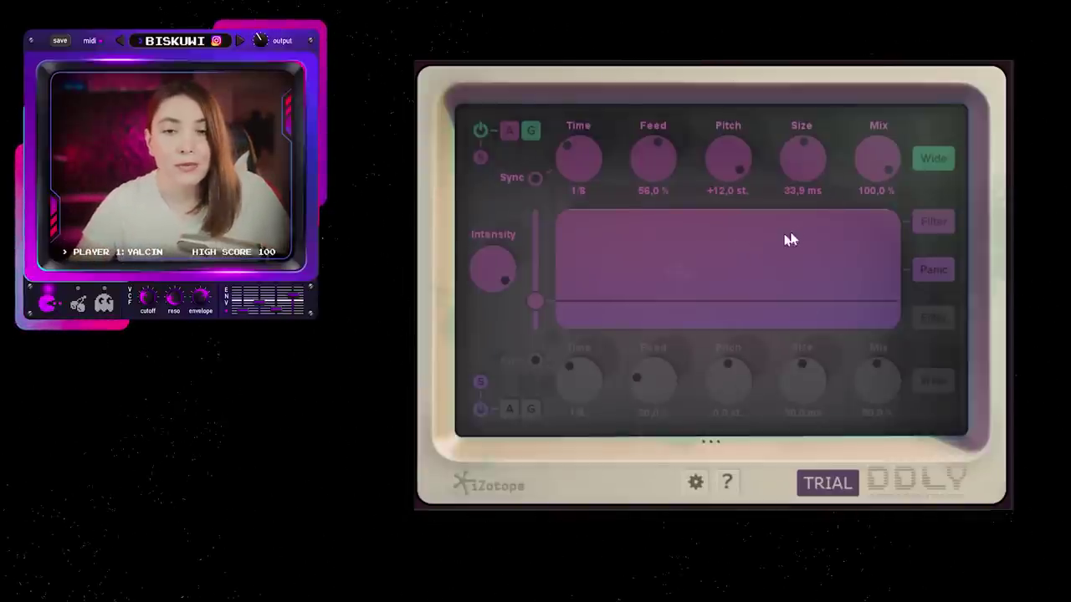
Nudge track 3's DDLY feedback down and set its grain size to about 309 ms.
{"action": "left_click_drag", "start_coordinate": [656, 167], "coordinate": [657, 170]}
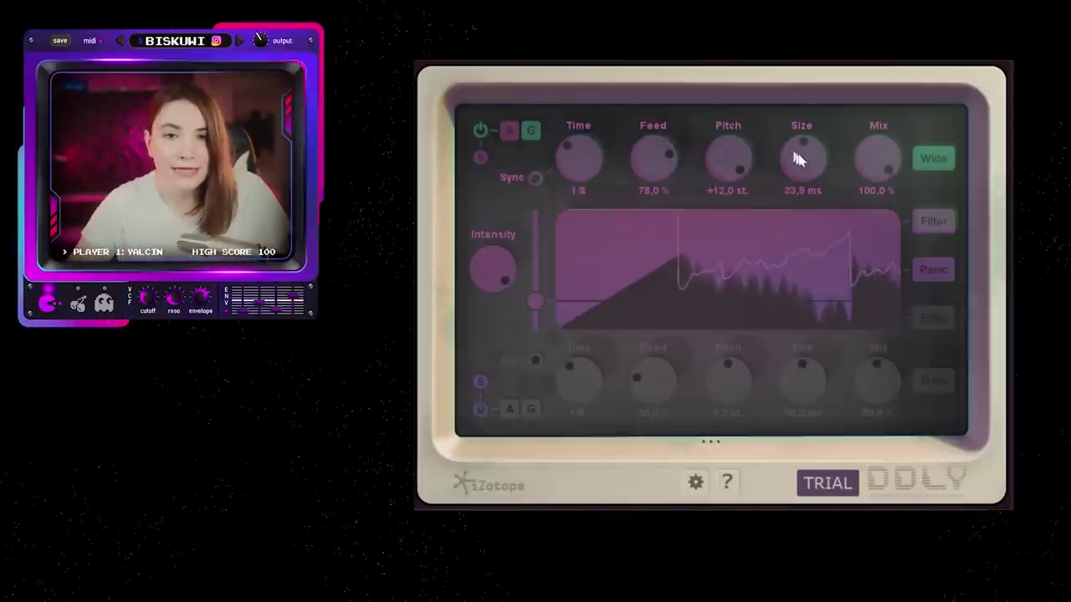
{"action": "left_click_drag", "start_coordinate": [797, 159], "coordinate": [803, 172]}
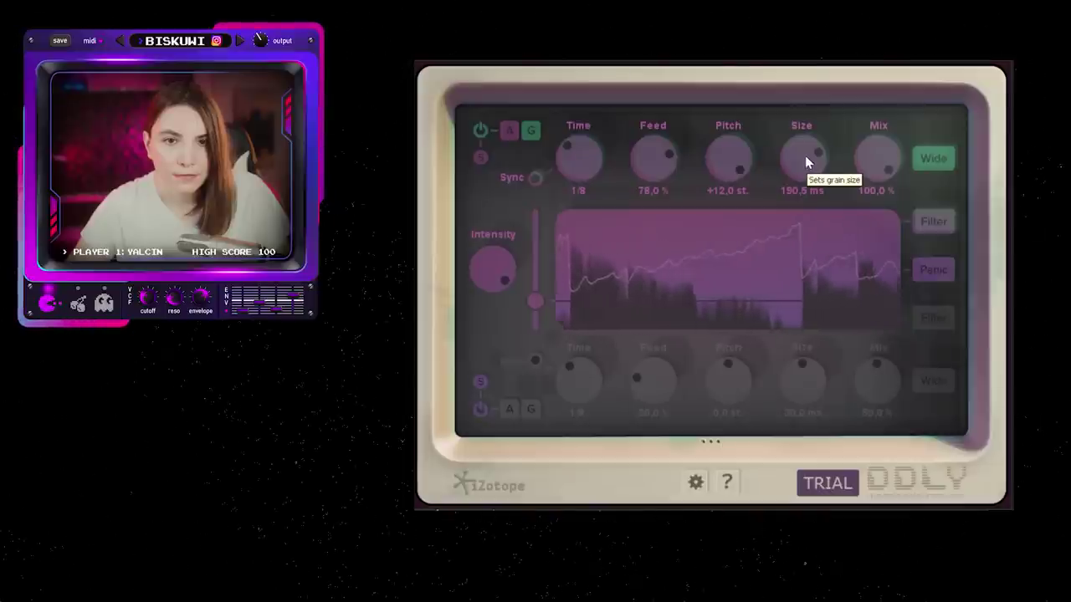
{"action": "left_click_drag", "start_coordinate": [807, 157], "coordinate": [805, 151]}
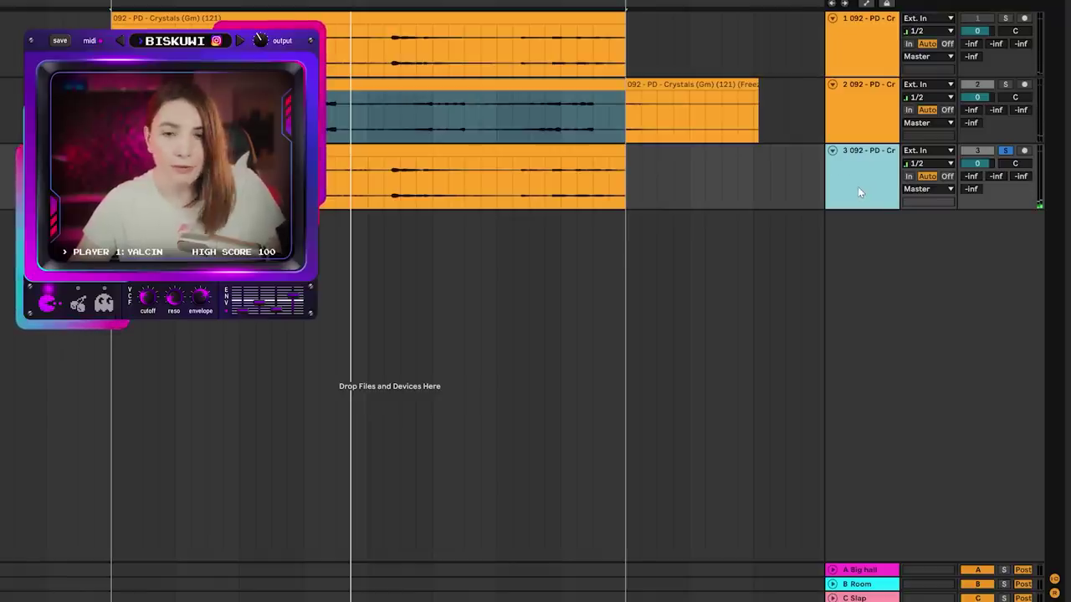
Duplicate track 3 into track 4, then freeze and flatten track 3.
{"action": "key", "text": "ctrl+d"}
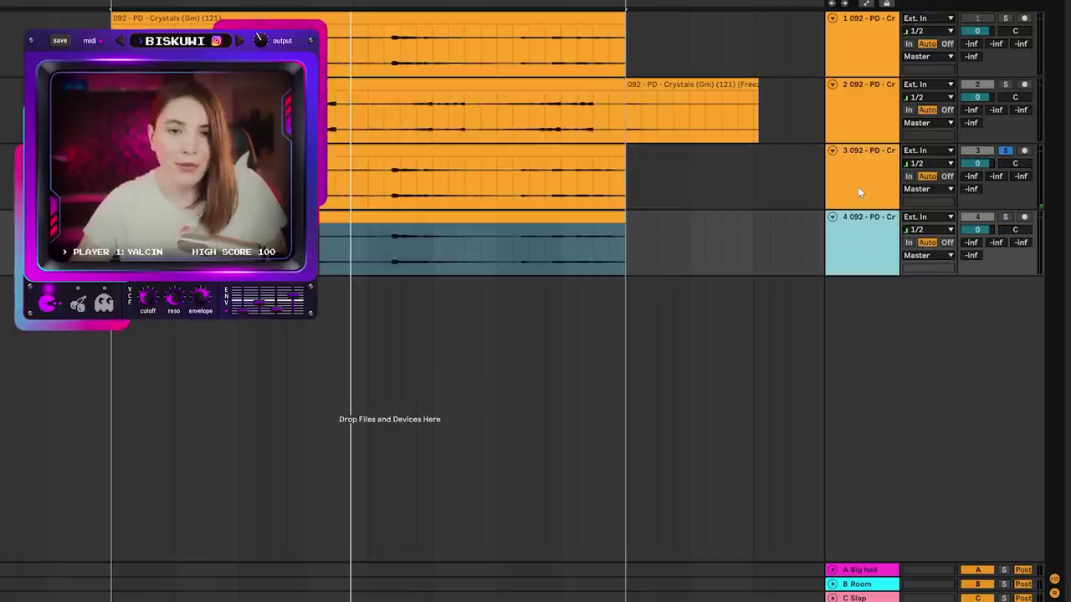
{"action": "right_click", "coordinate": [858, 172]}
{"action": "left_click", "coordinate": [899, 264]}
{"action": "right_click", "coordinate": [877, 173]}
{"action": "left_click", "coordinate": [891, 276]}
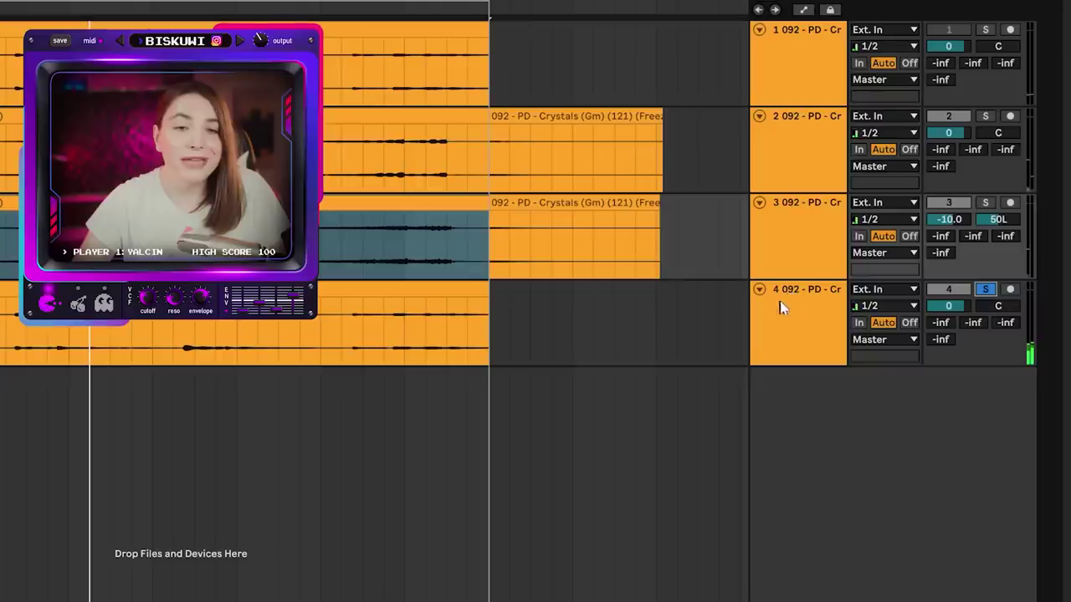
On track 4, set DDLY grain size to 144.5 ms, feedback to 60% and time to 1/16.
{"action": "left_click", "coordinate": [781, 306]}
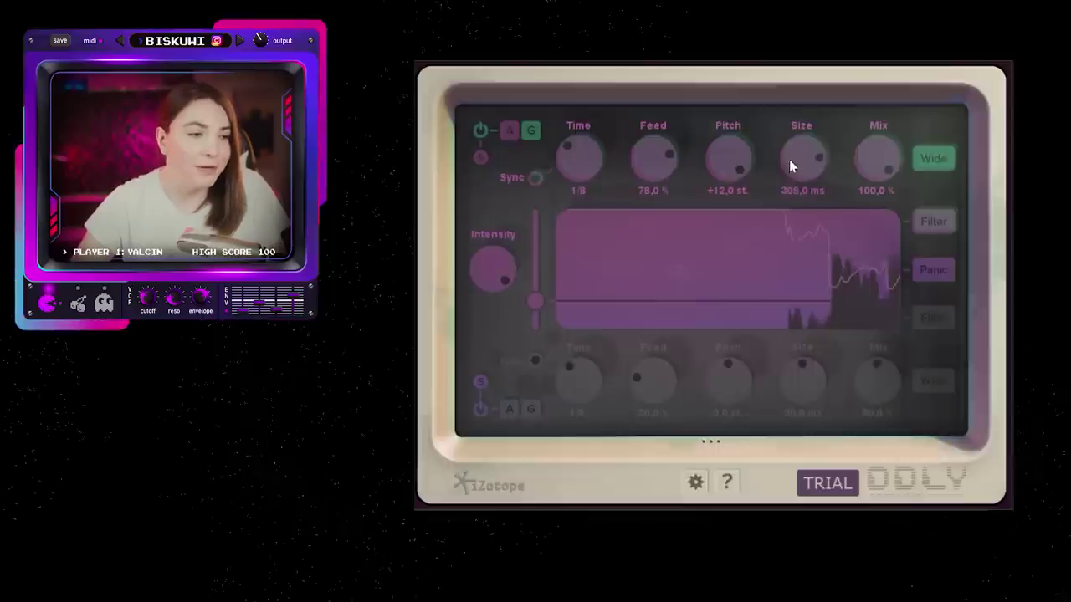
{"action": "left_click_drag", "start_coordinate": [791, 192], "coordinate": [791, 172]}
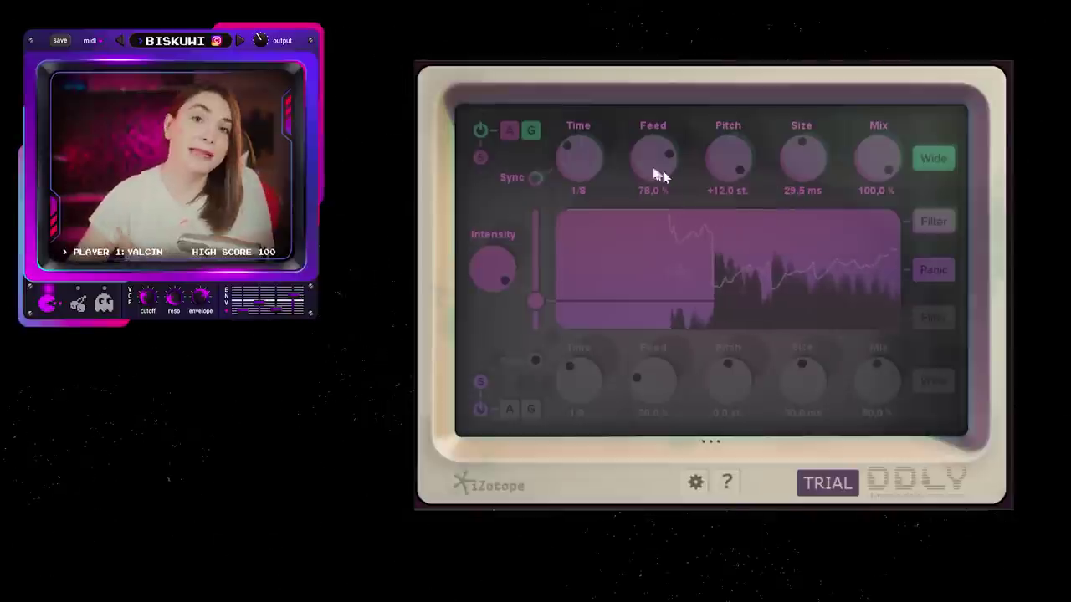
{"action": "left_click_drag", "start_coordinate": [653, 173], "coordinate": [652, 189]}
{"action": "left_click_drag", "start_coordinate": [580, 167], "coordinate": [583, 197]}
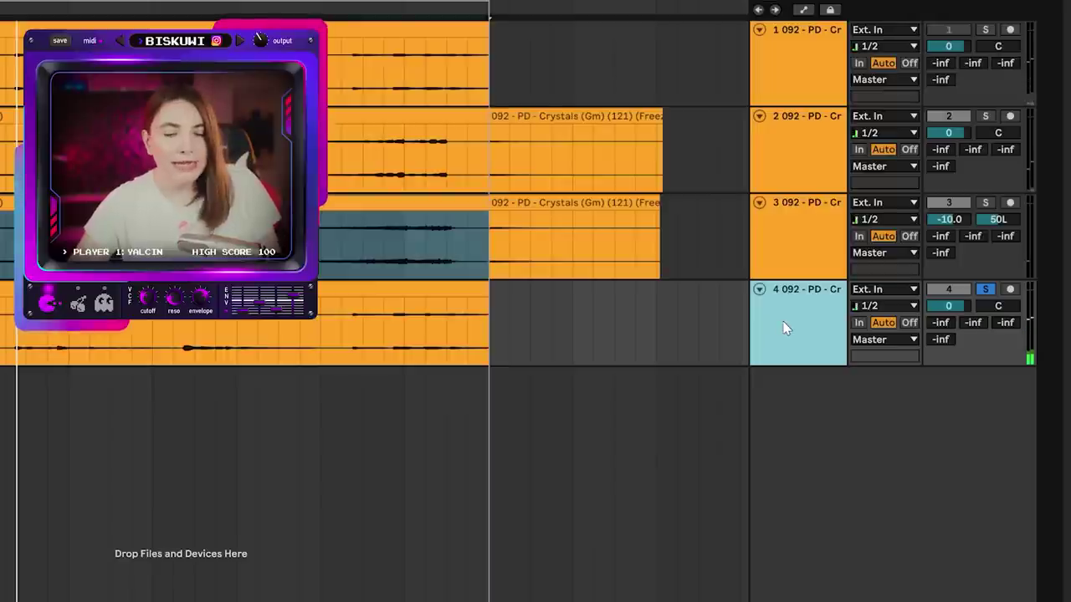
Duplicate track 4 into track 5 and flatten track 4's frozen audio.
{"action": "key", "text": "ctrl+d"}
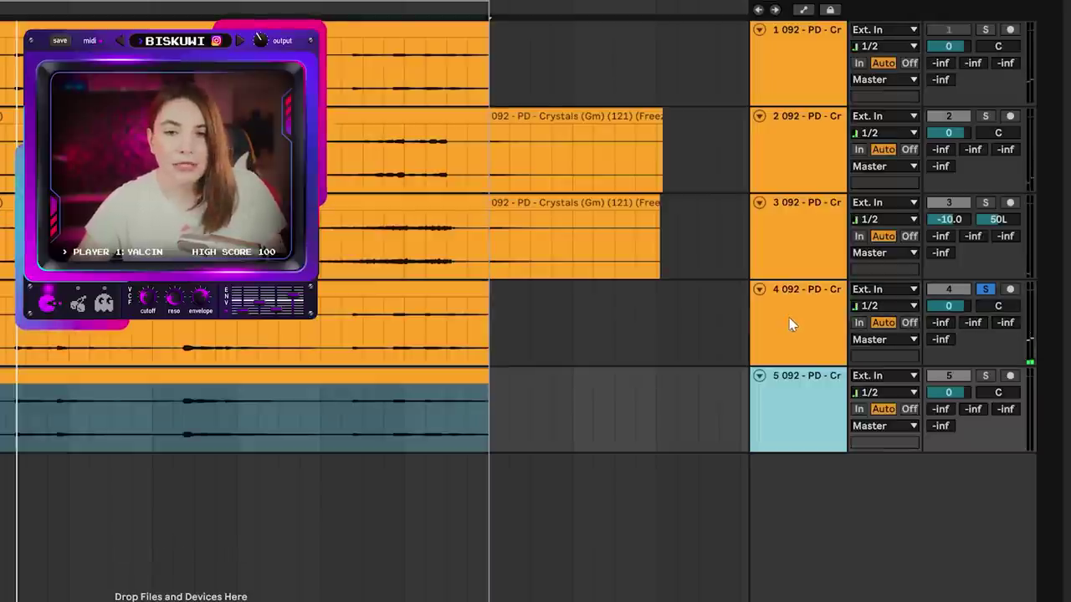
{"action": "right_click", "coordinate": [787, 316]}
{"action": "left_click", "coordinate": [866, 439]}
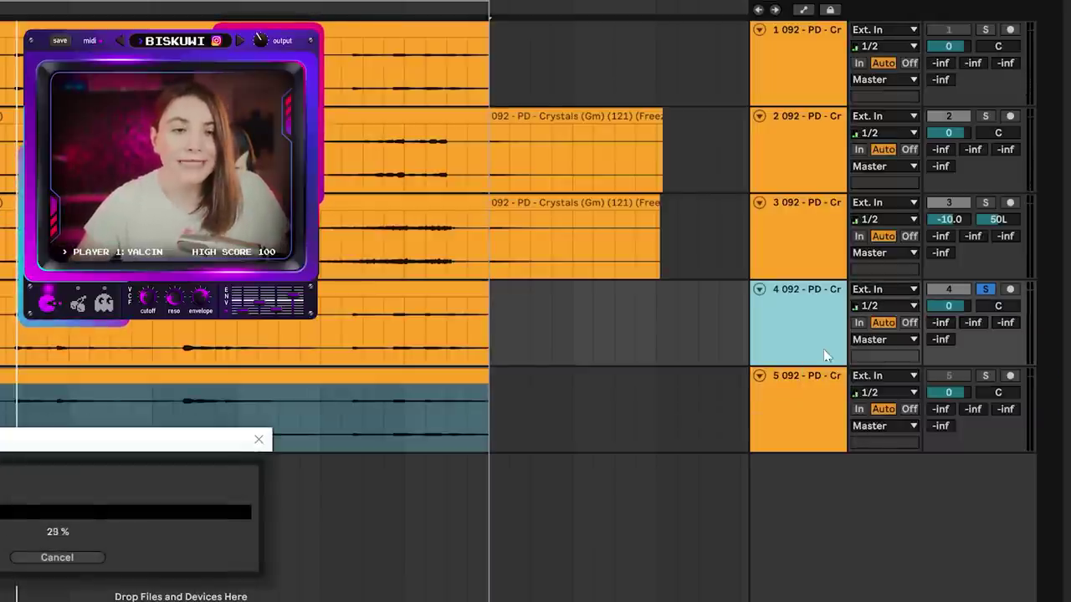
{"action": "right_click", "coordinate": [824, 333]}
{"action": "left_click", "coordinate": [828, 451]}
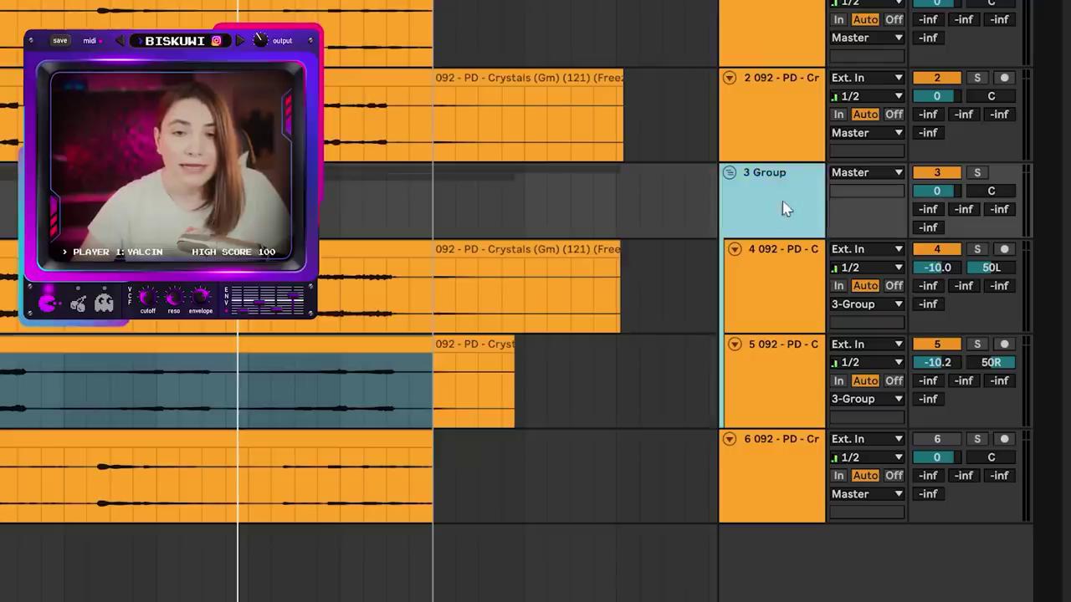
Group track 2 with the existing group into an outer 2 Group and show its devices.
{"action": "left_click", "coordinate": [772, 148], "text": "shift"}
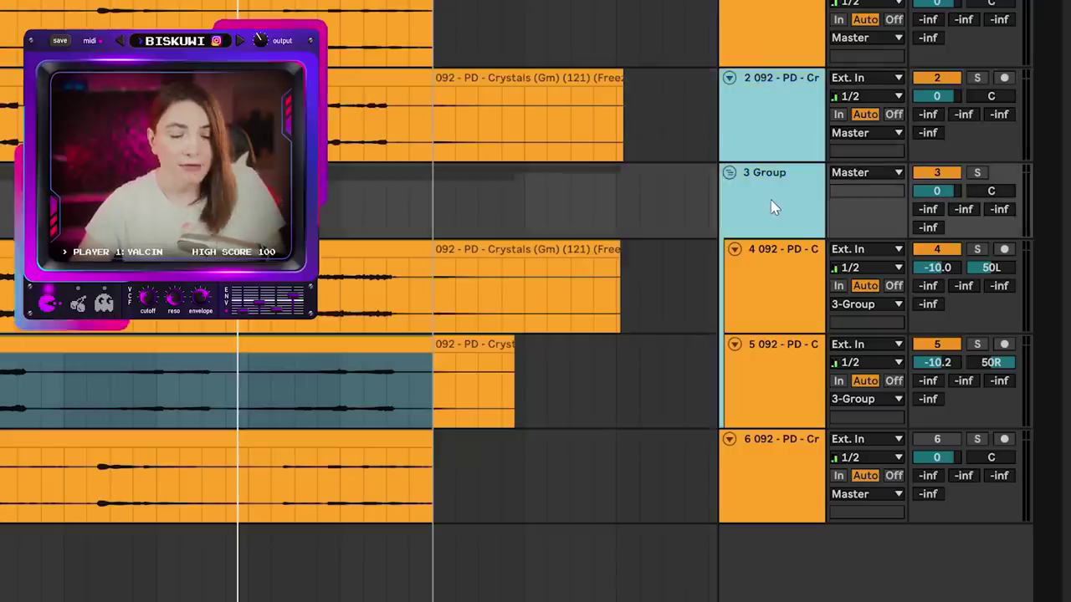
{"action": "key", "text": "ctrl+g"}
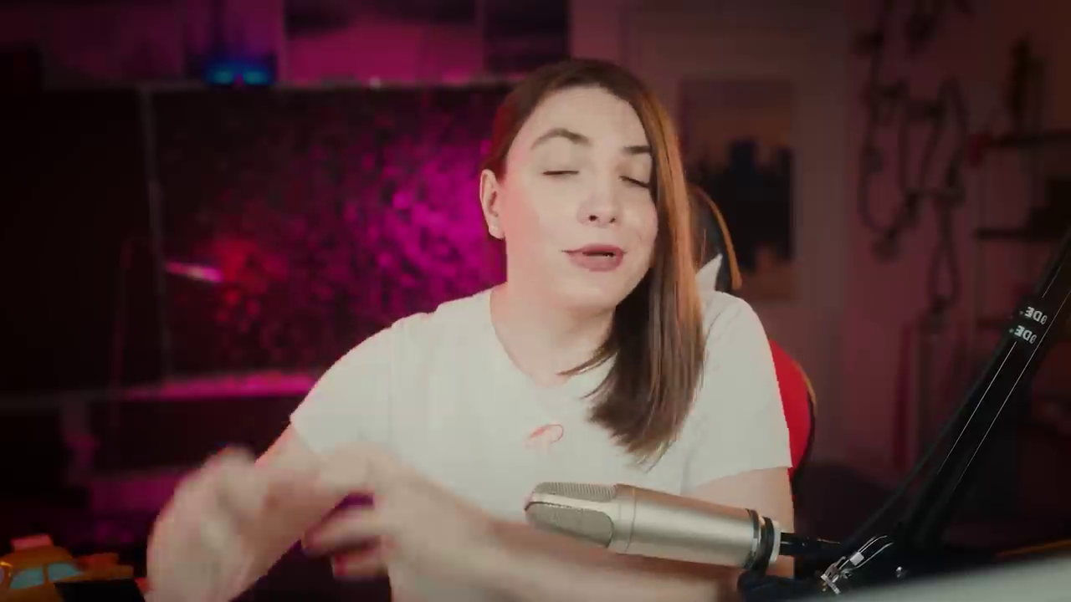
{"action": "left_click", "coordinate": [811, 295]}
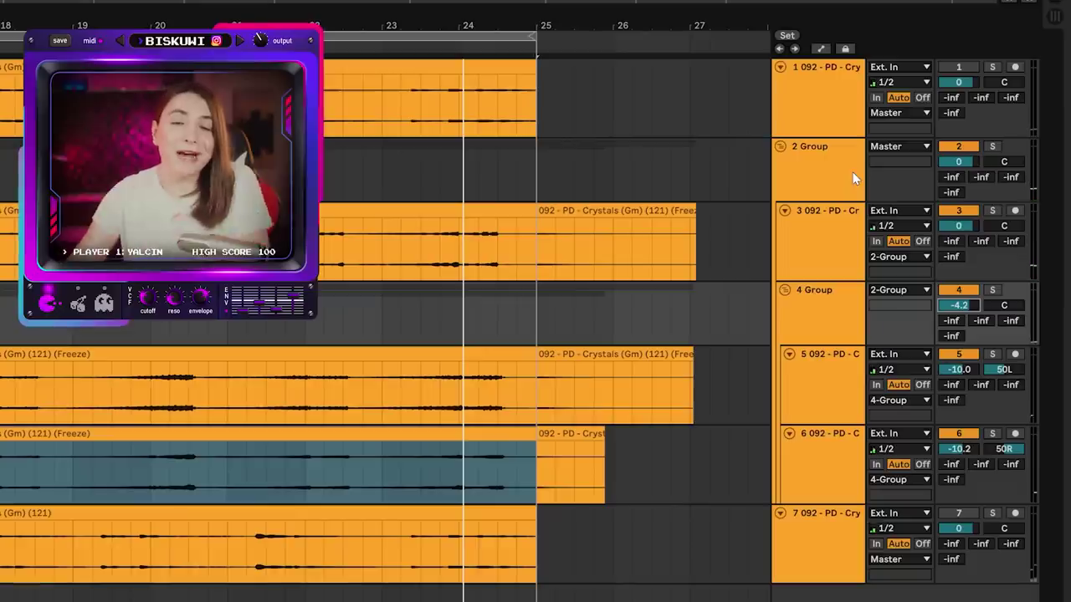
{"action": "left_click", "coordinate": [808, 184]}
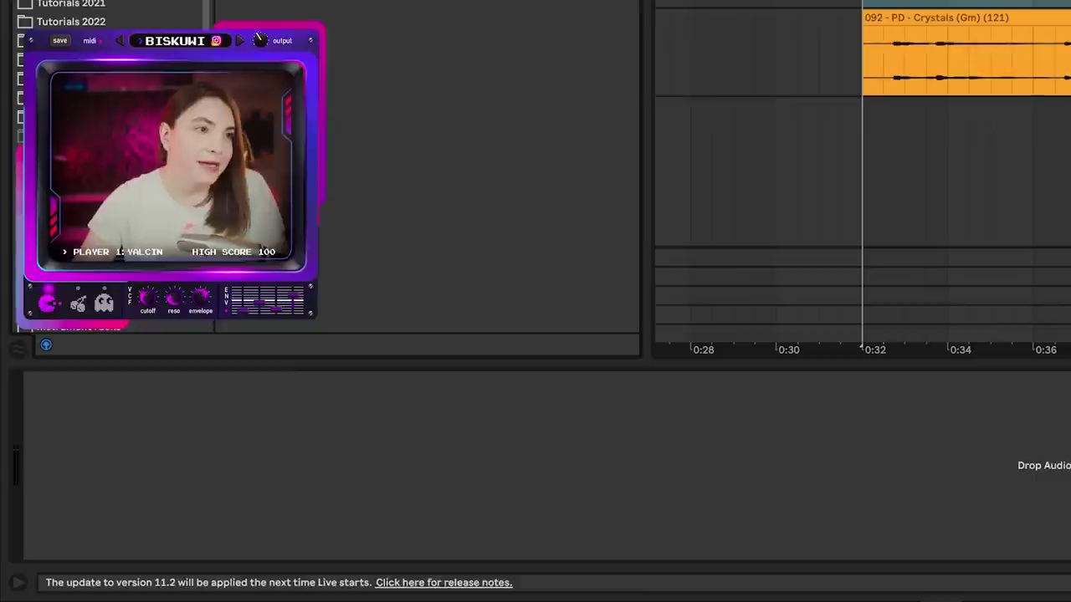
{"action": "left_click", "coordinate": [867, 109]}
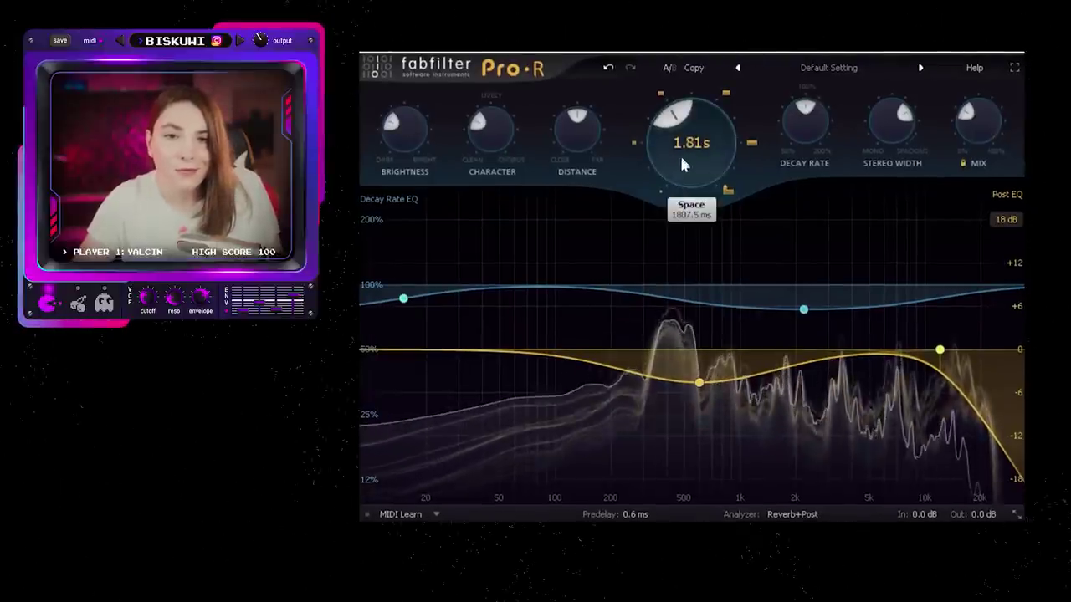
Shorten the Pro-R space to 1.8 s, set Echo to 1/4 with filter on, and cut highs at 10.4 kHz.
{"action": "left_click_drag", "start_coordinate": [700, 152], "coordinate": [701, 163]}
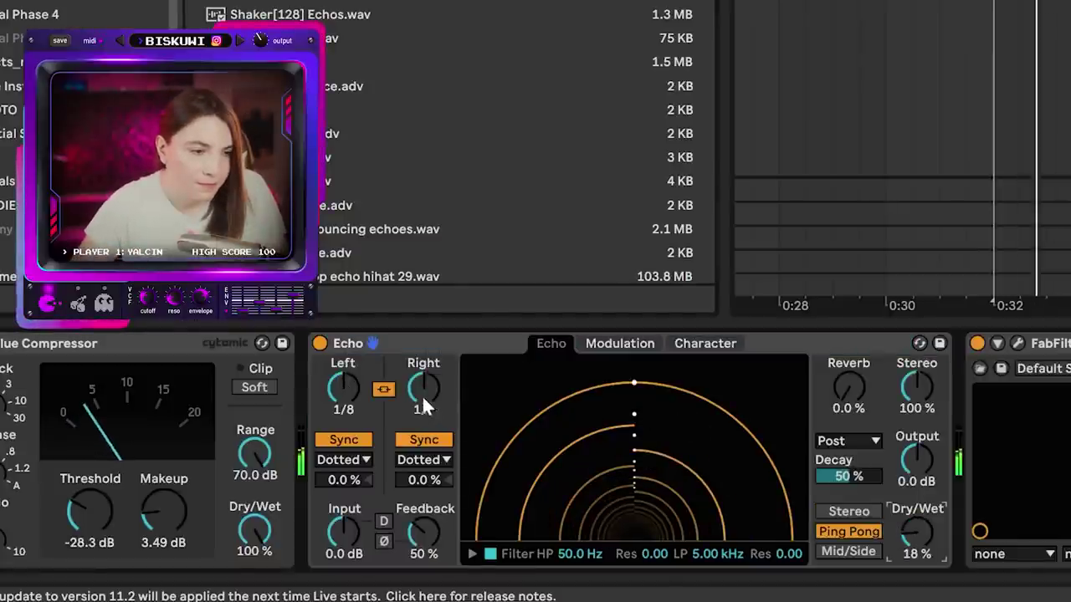
{"action": "left_click_drag", "start_coordinate": [425, 406], "coordinate": [425, 393]}
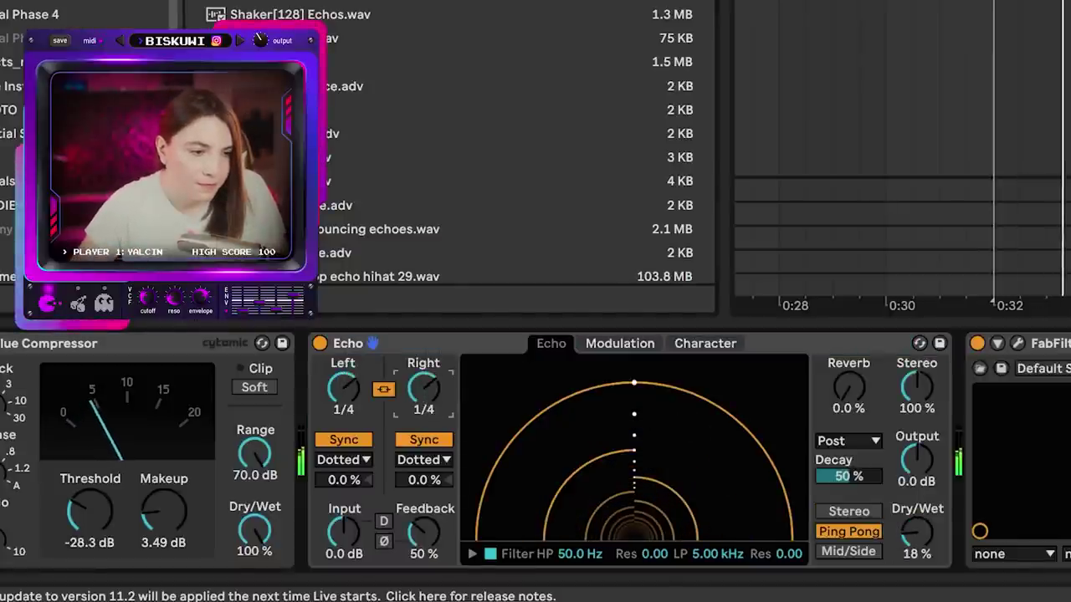
{"action": "left_click", "coordinate": [471, 552]}
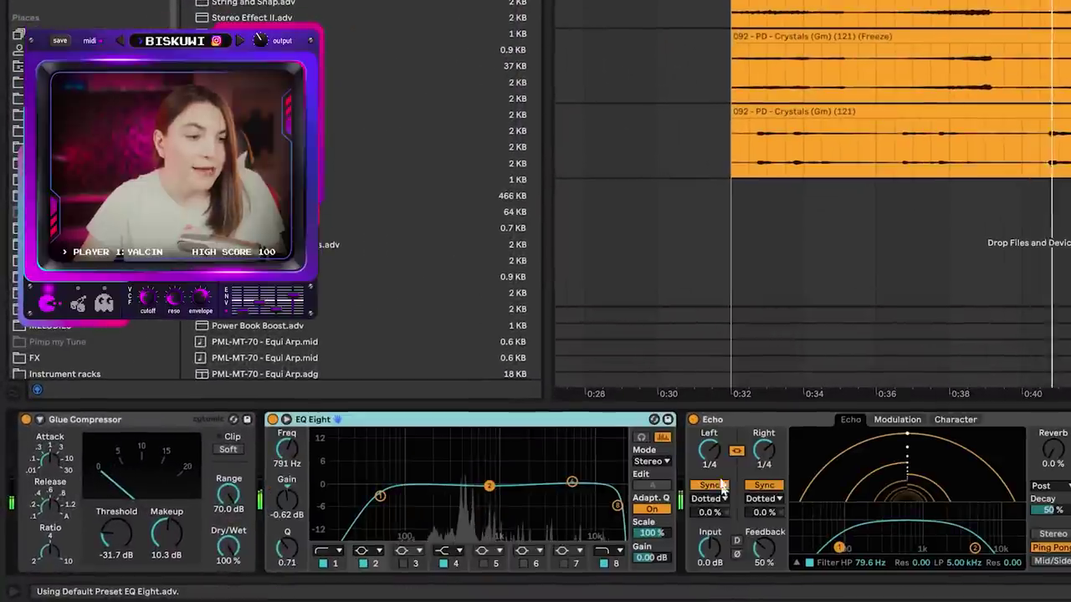
{"action": "left_click_drag", "start_coordinate": [621, 509], "coordinate": [592, 507]}
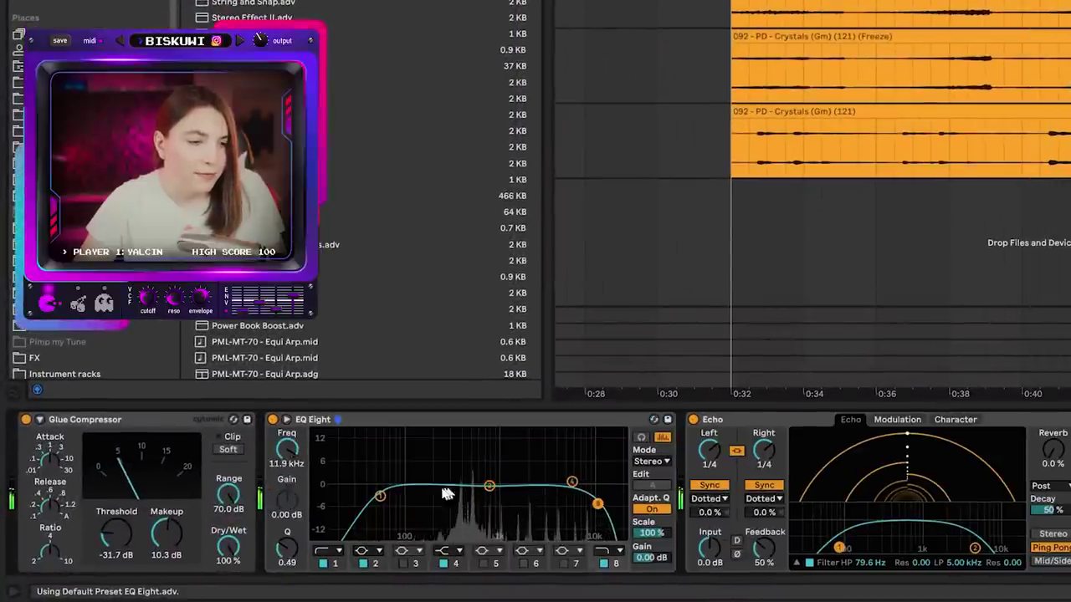